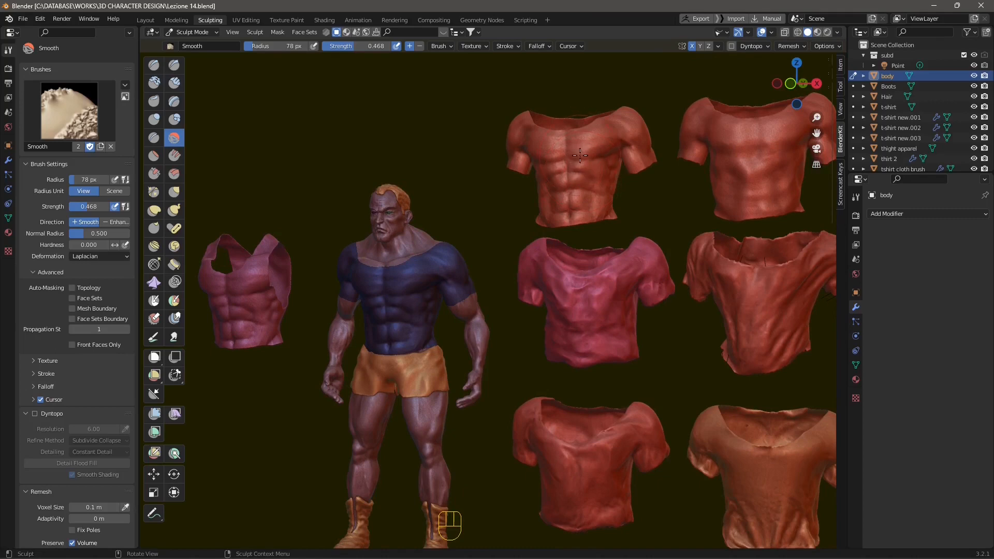
- Examine the character and the surrounding shirt variants from the front, back and side
middle_drag(717, 133, 728, 93)
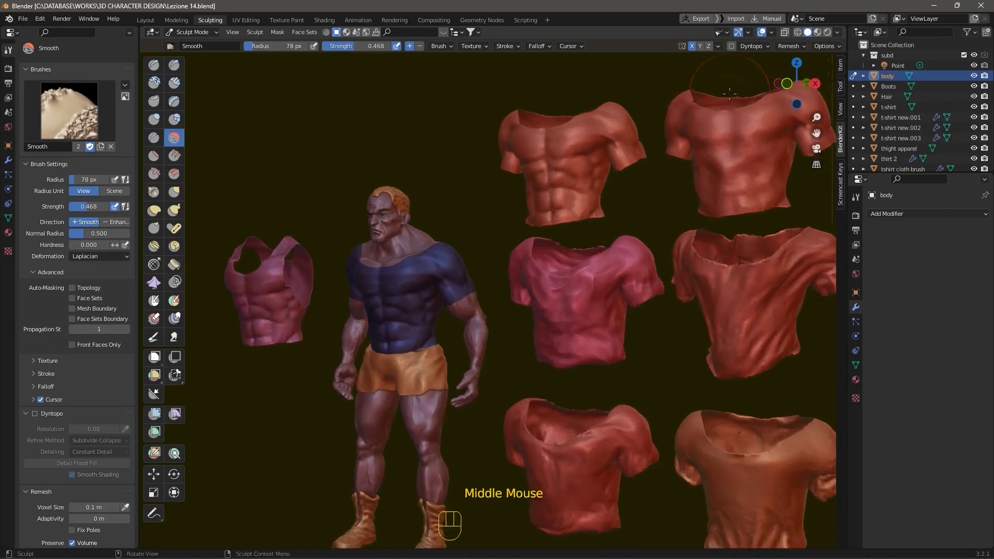
middle_drag(615, 234, 613, 278)
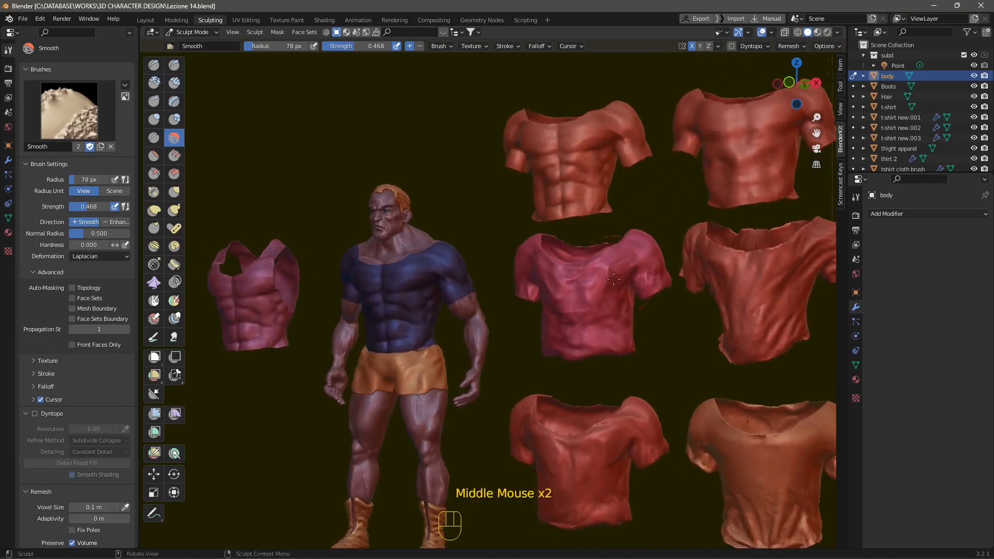
scroll(575, 368, down, 2)
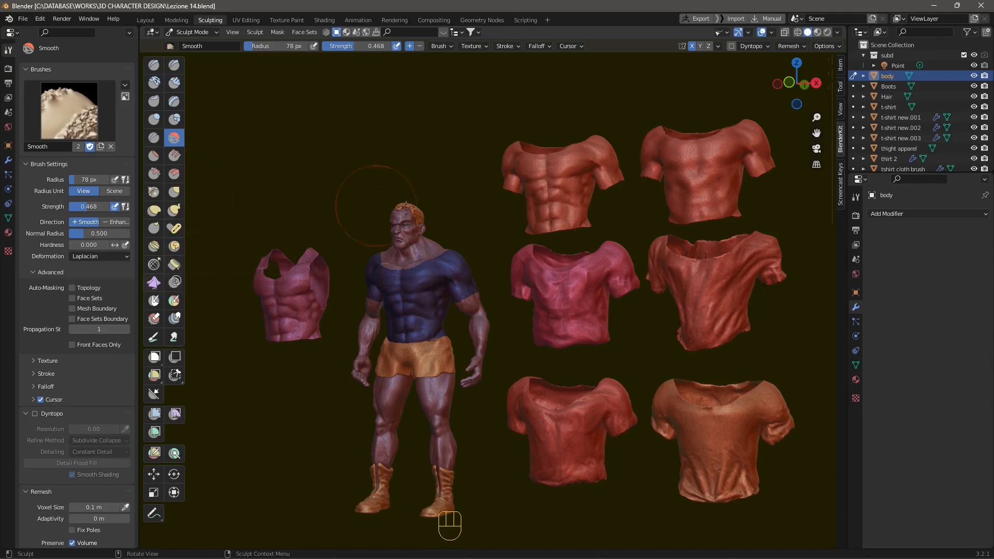
middle_drag(366, 211, 335, 275)
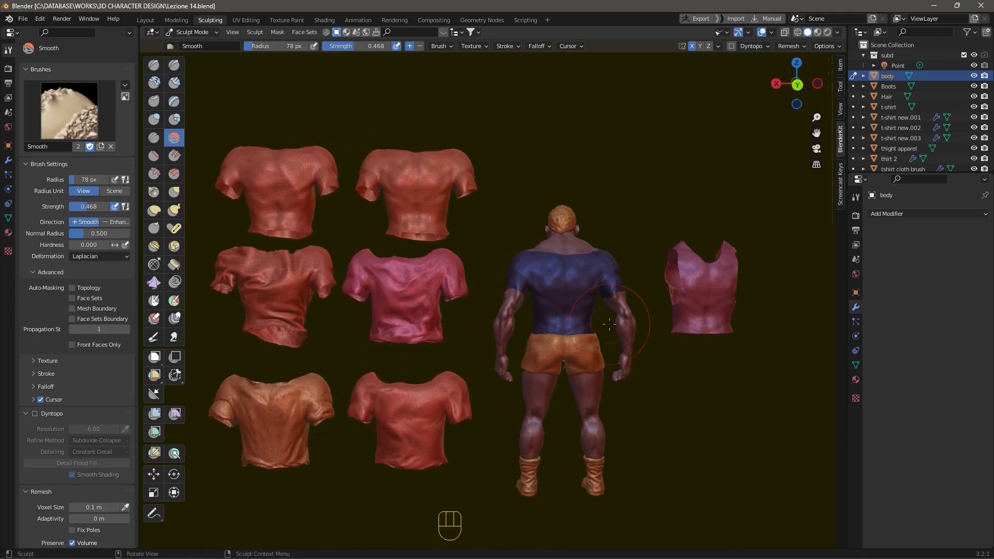
middle_drag(430, 289, 595, 324)
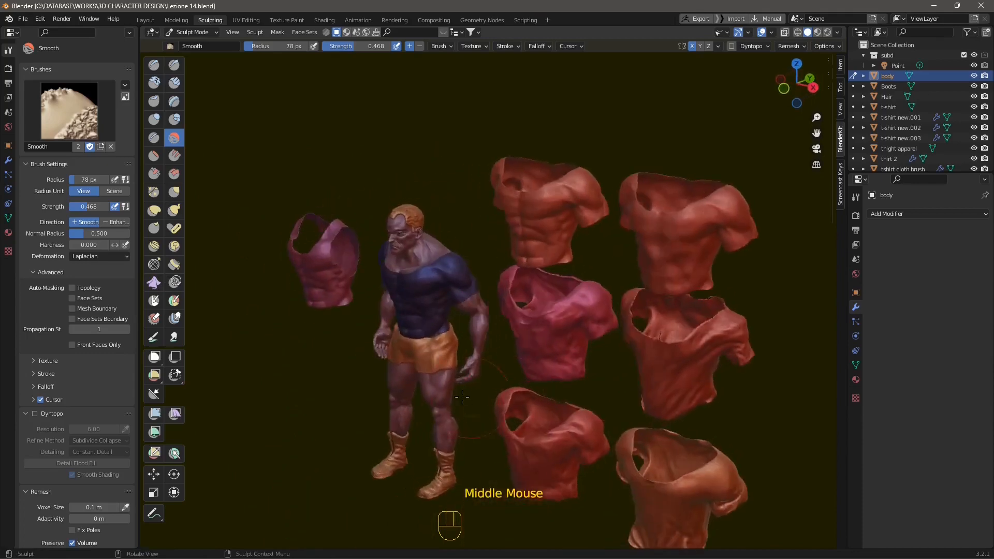
middle_drag(430, 344, 484, 337)
scroll(484, 336, up, 4)
shift+middle_drag(484, 336, 556, 337)
scroll(564, 342, down, 2)
scroll(577, 347, up, 1)
- Undo the recent changes made on the body, back past its switch into Sculpt Mode
key(ctrl+z)
key(ctrl+z)
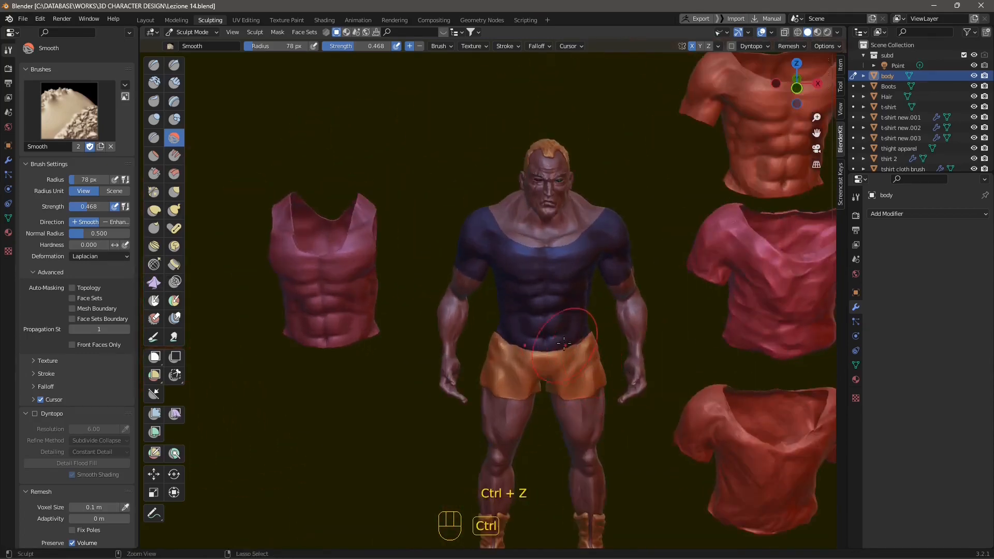
key(ctrl+z)
key(ctrl+z)
key(ctrl+z)
mouse_move(594, 311)
middle_down()
mouse_move(615, 373)
mouse_move(573, 355)
middle_up()
key(ctrl+z)
key(ctrl+z)
key(ctrl+z)
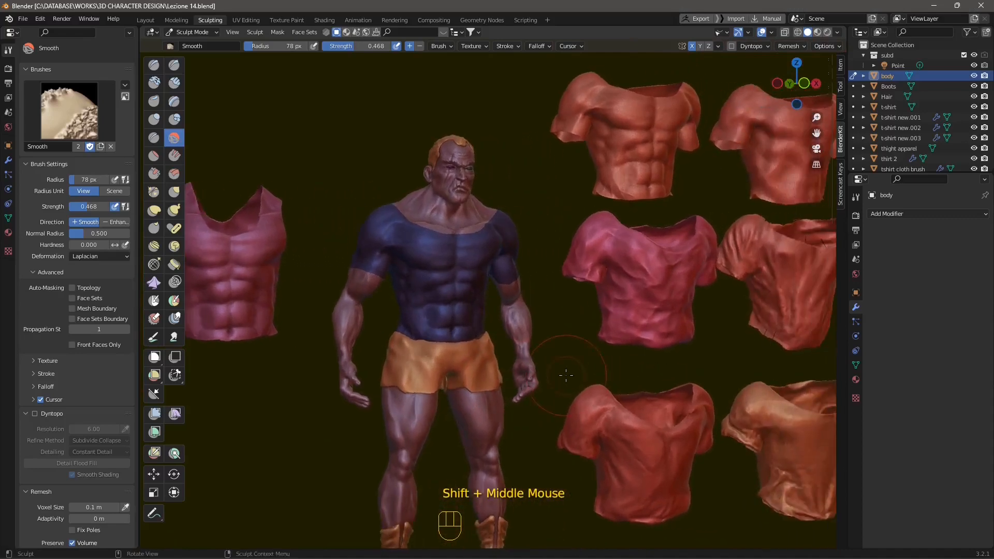
key(ctrl+z)
key(ctrl+z)
key(ctrl+z)
key(ctrl+z)
key(ctrl+z)
key(ctrl+z)
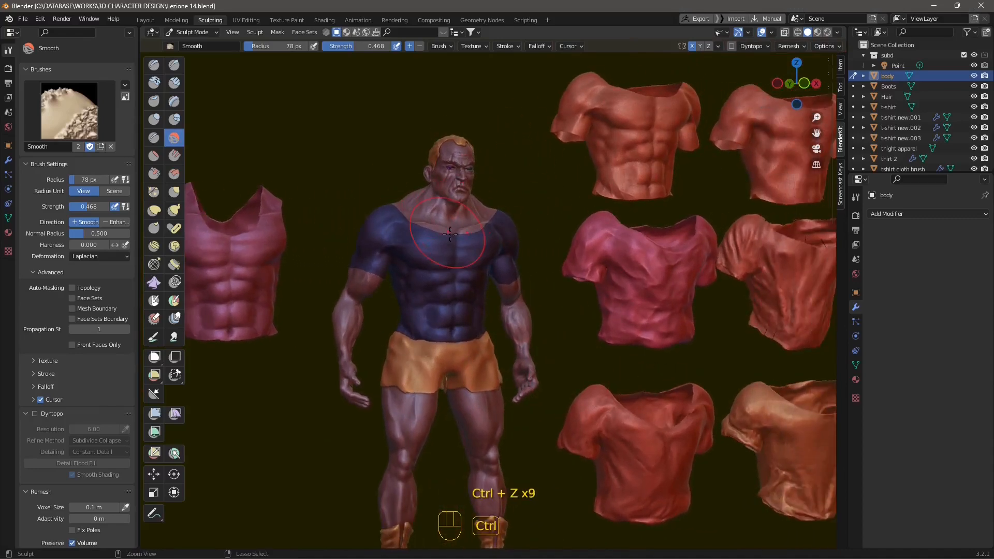
key(ctrl+z)
key(ctrl+z)
middle_drag(532, 379, 501, 372)
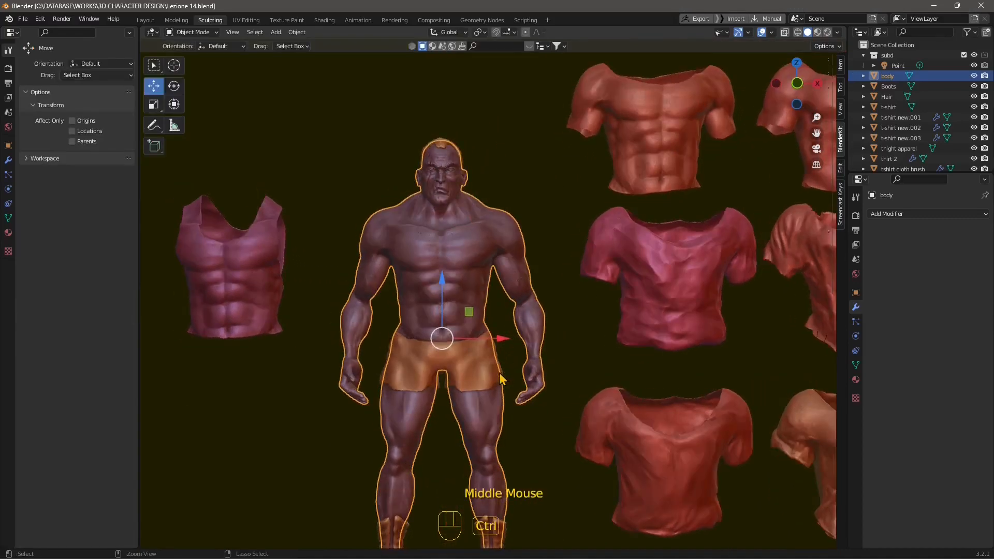
key(ctrl+z)
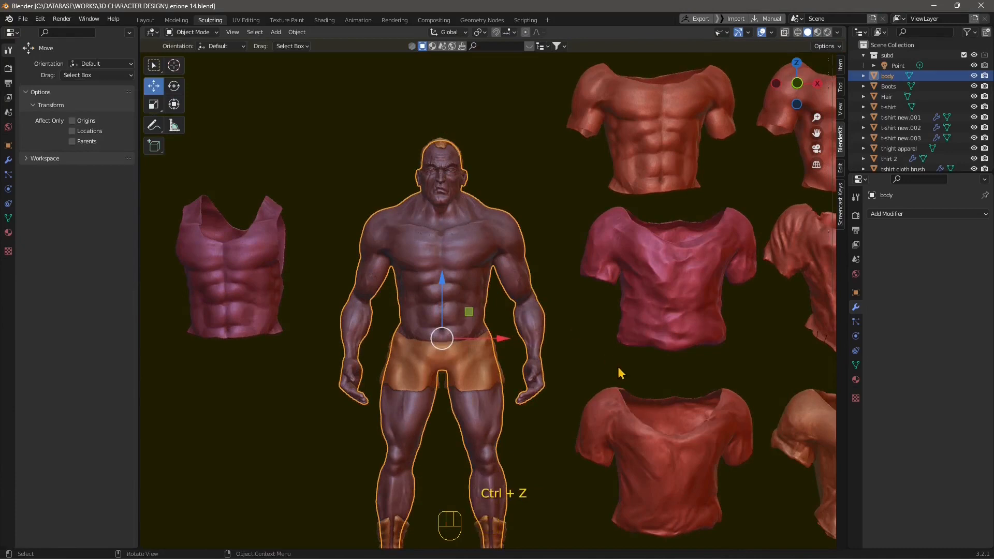
- Undo the masking and repositioning of the tank top, and deselect everything
click(603, 370)
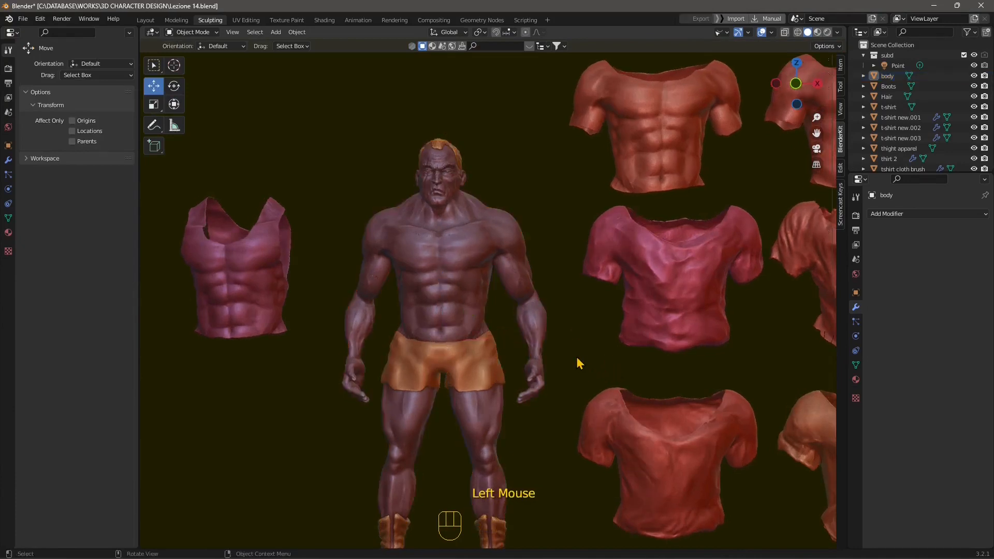
scroll(577, 363, down, 2)
key(ctrl+z)
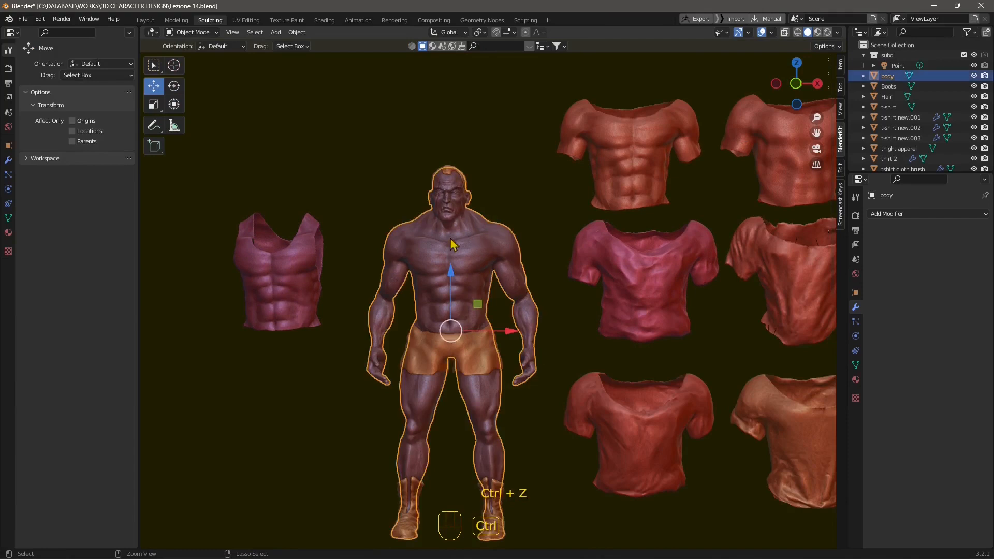
key(ctrl+z)
key(ctrl+z)
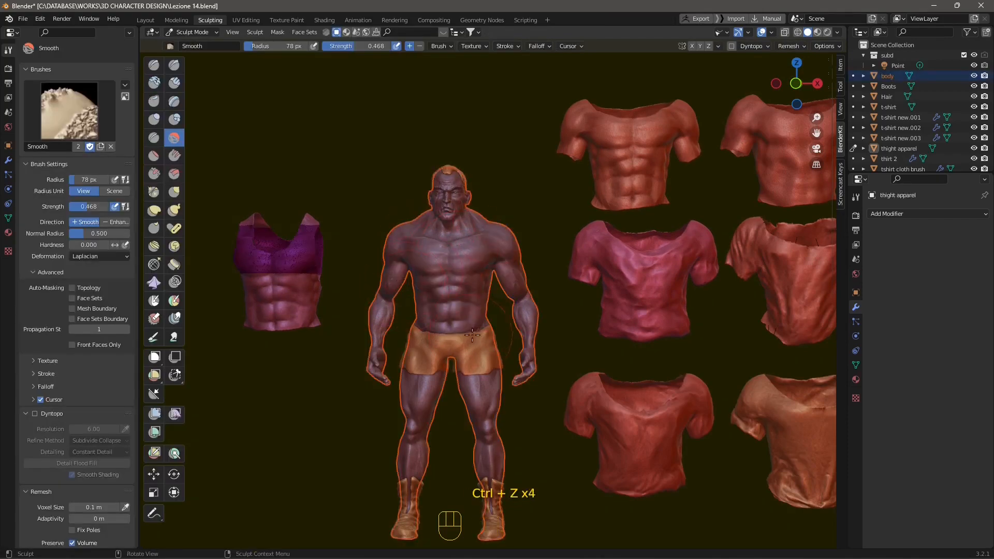
middle_drag(472, 335, 389, 226)
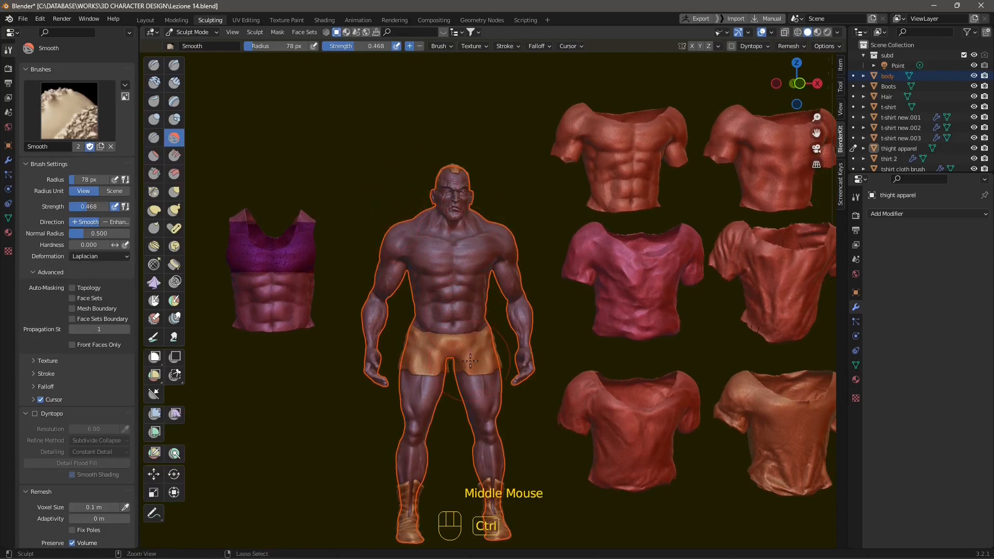
key(ctrl+z)
key(ctrl+z)
key(ctrl+z)
click(511, 222)
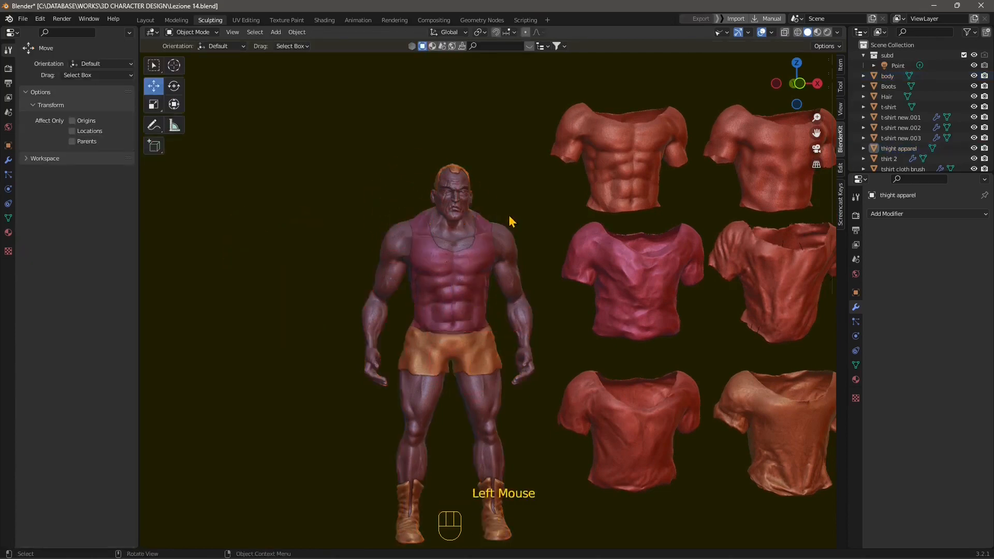
middle_drag(539, 280, 550, 308)
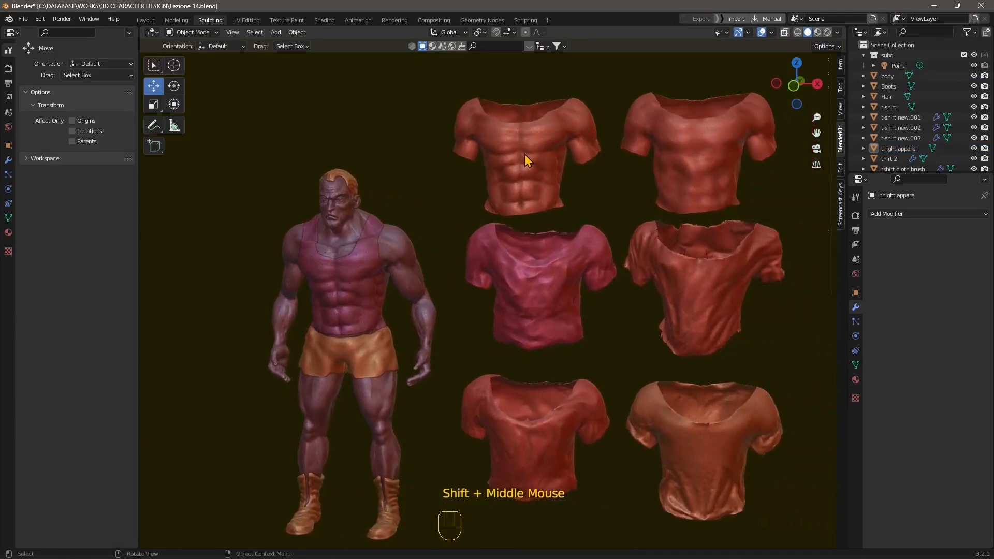
scroll(598, 278, down, 2)
middle_drag(630, 306, 614, 322)
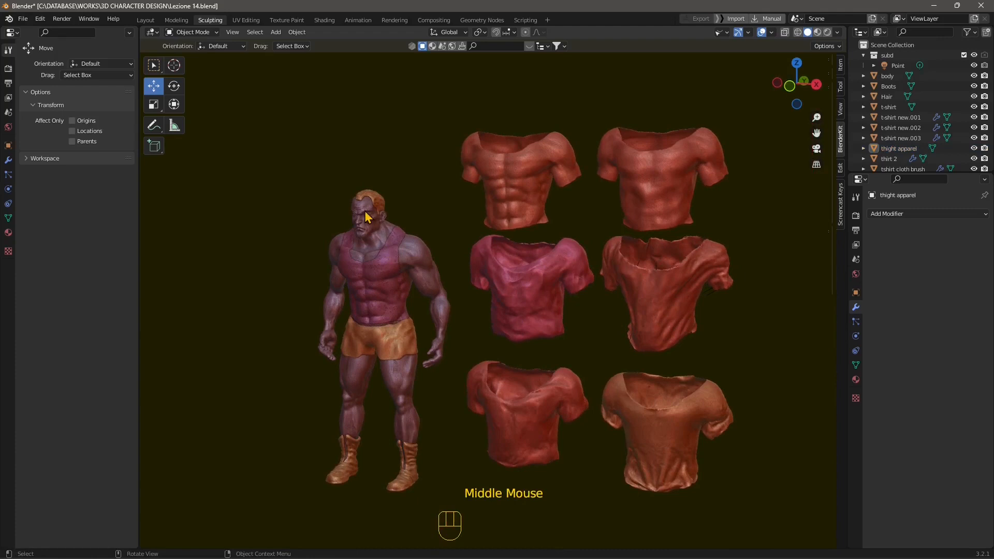
scroll(365, 216, up, 1)
middle_drag(427, 311, 444, 300)
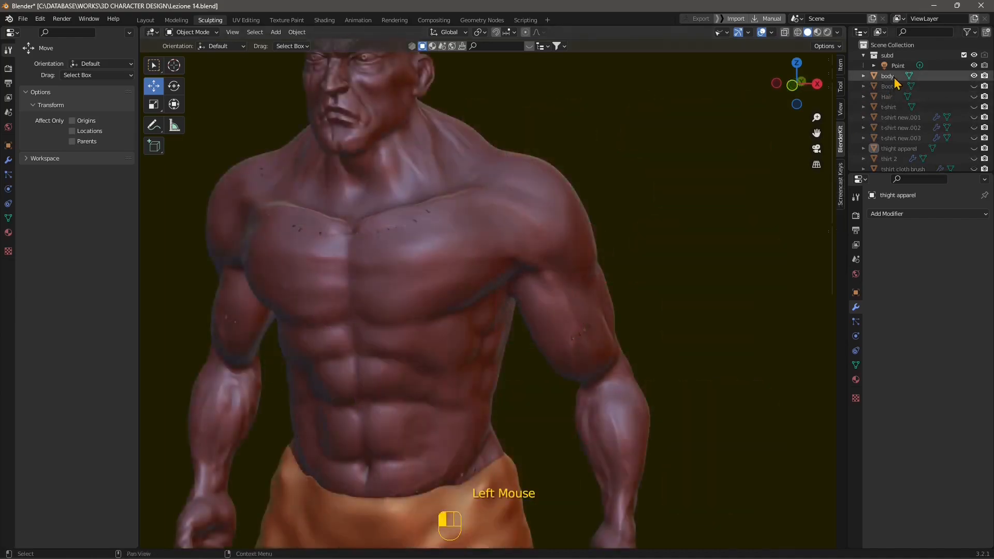
- Select the body and switch it to Sculpt Mode, with the artifacts on its upper back in view
click(496, 228)
shift+middle_drag(495, 228, 390, 309)
scroll(479, 302, up, 2)
scroll(348, 270, down, 2)
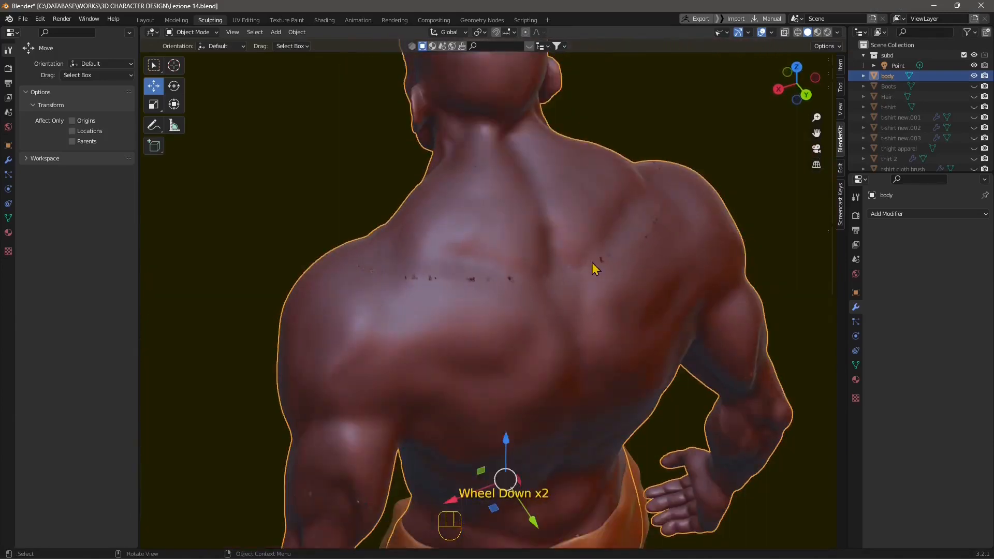
middle_drag(471, 329, 374, 226)
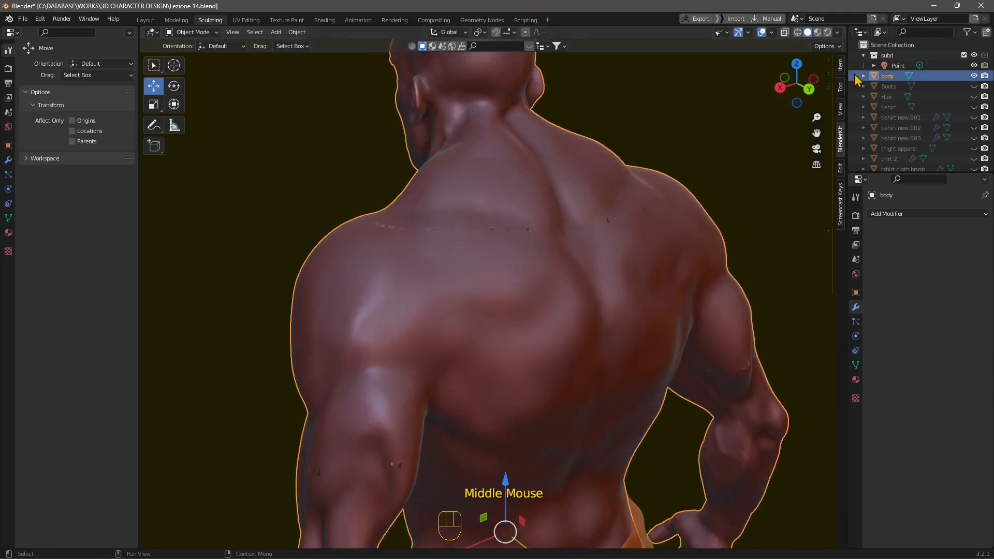
click(191, 32)
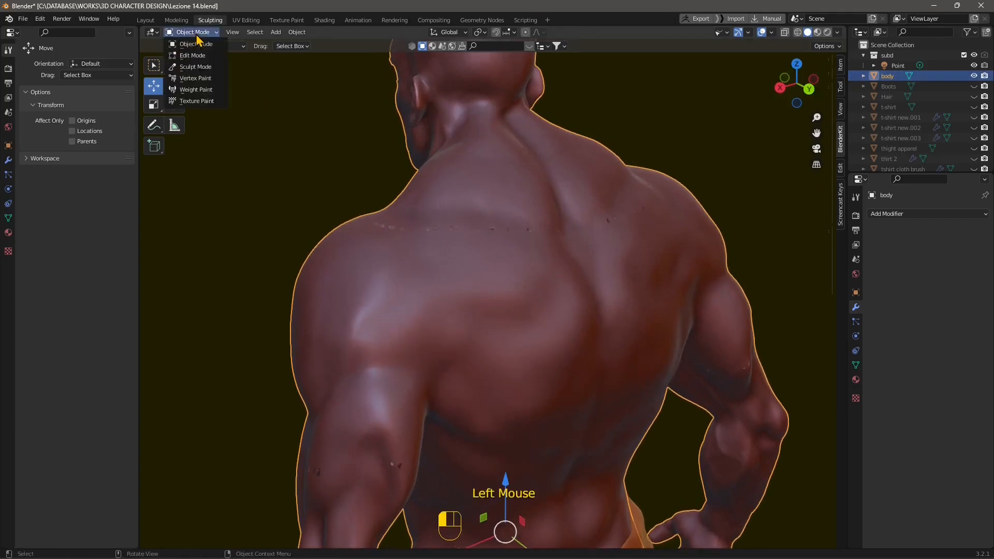
click(195, 66)
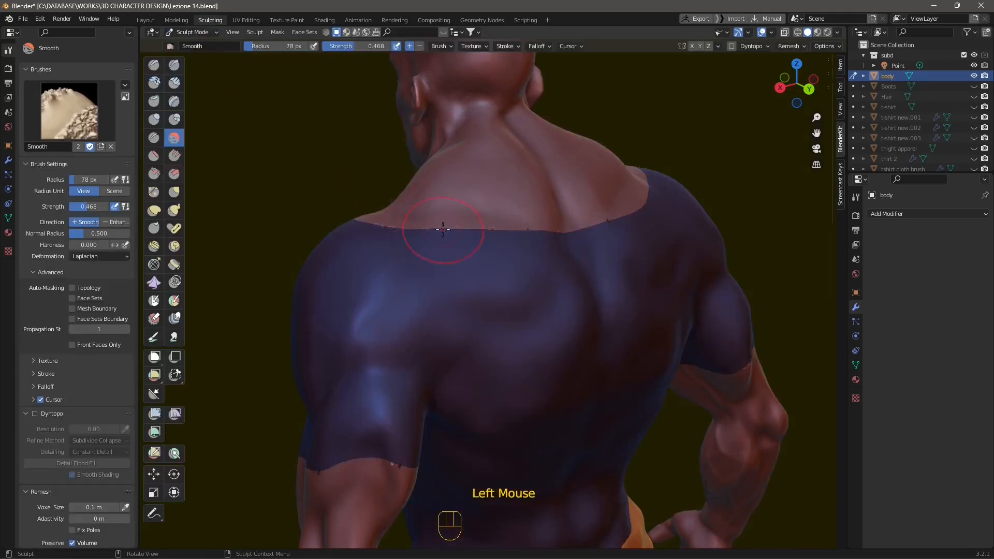
- Use the Smooth brush to smooth the artifacts on the back neckline boundary near the left shoulder
middle_drag(444, 228, 470, 300)
scroll(407, 229, up, 2)
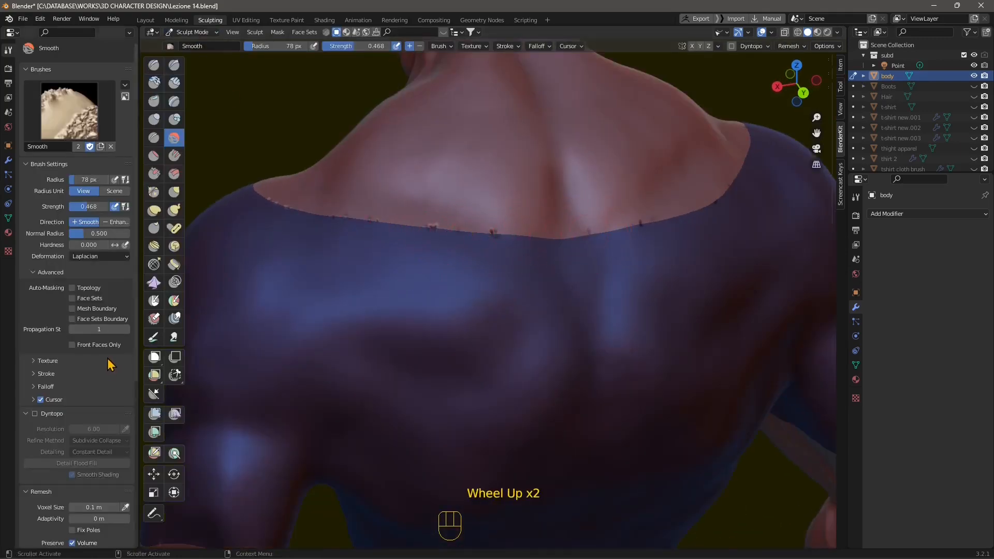
click(178, 154)
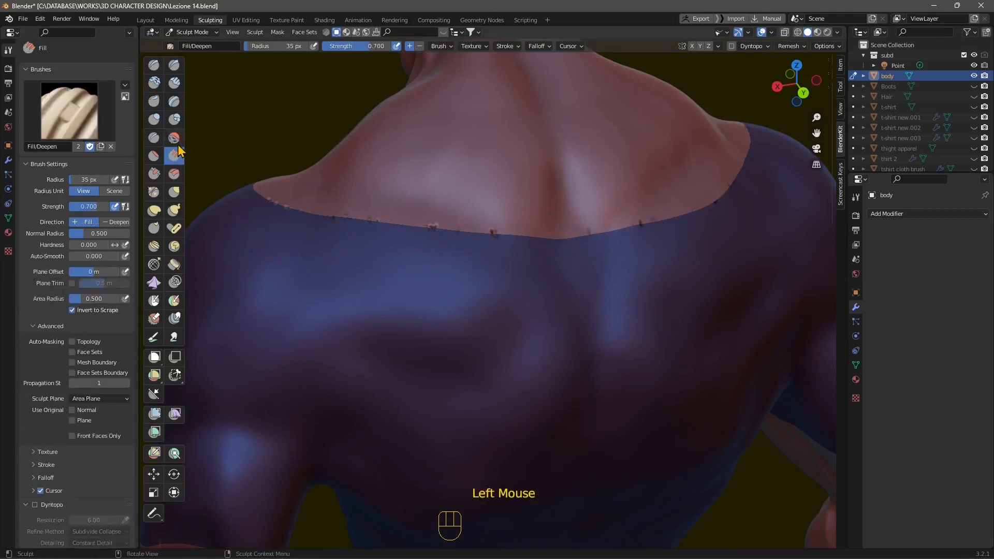
click(176, 139)
mouse_move(262, 208)
mouse_down()
mouse_move(332, 215)
mouse_move(254, 208)
mouse_up()
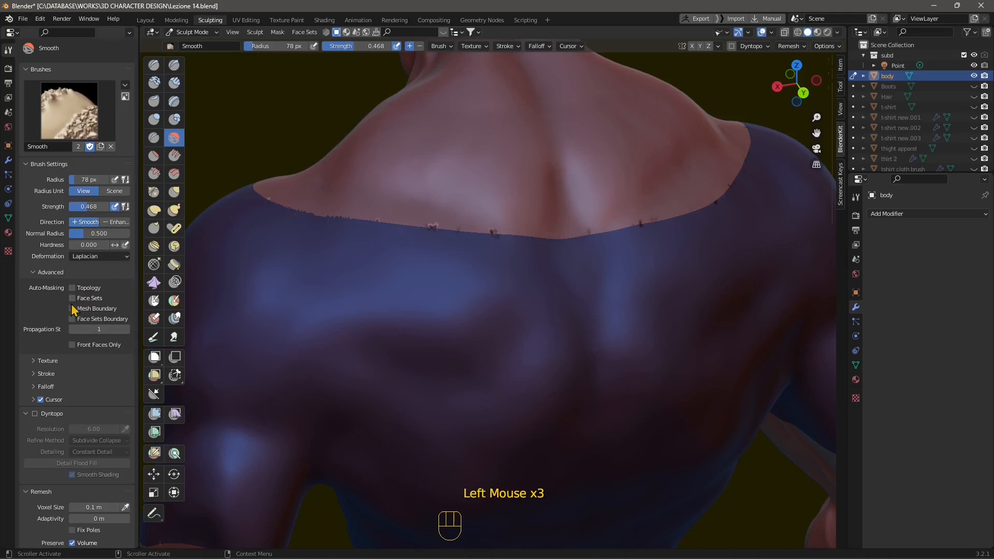
- Reduce the Smooth brush radius to 55 px and smooth the spikes along the neckline boundary across the upper back
middle_drag(352, 241, 361, 251)
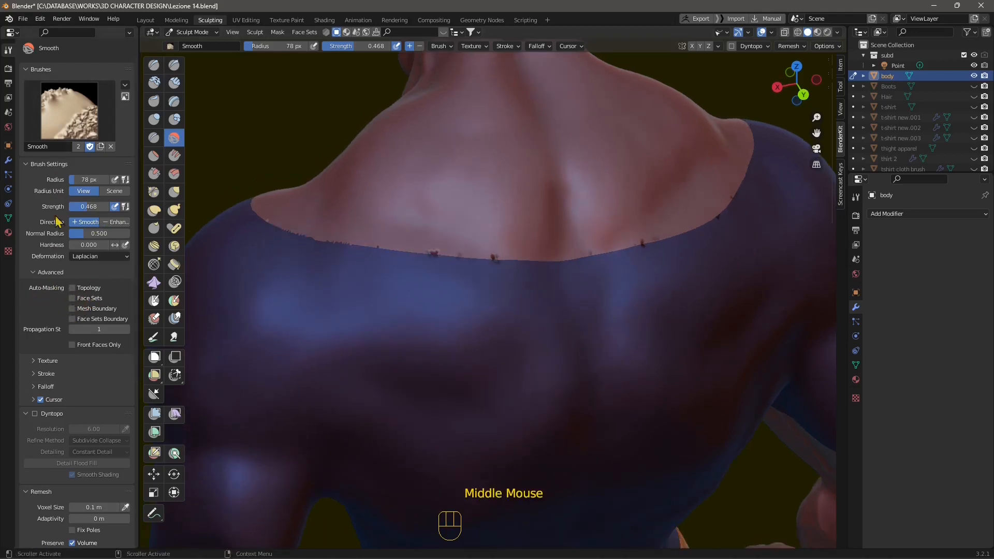
scroll(410, 244, up, 2)
middle_drag(411, 244, 399, 284)
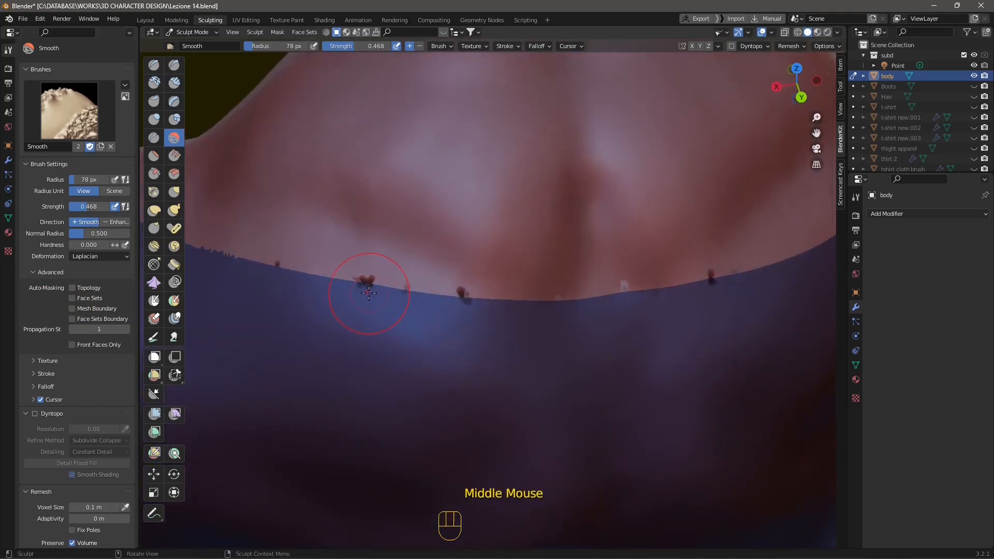
key(f)
key(f)
key(f)
click(383, 293)
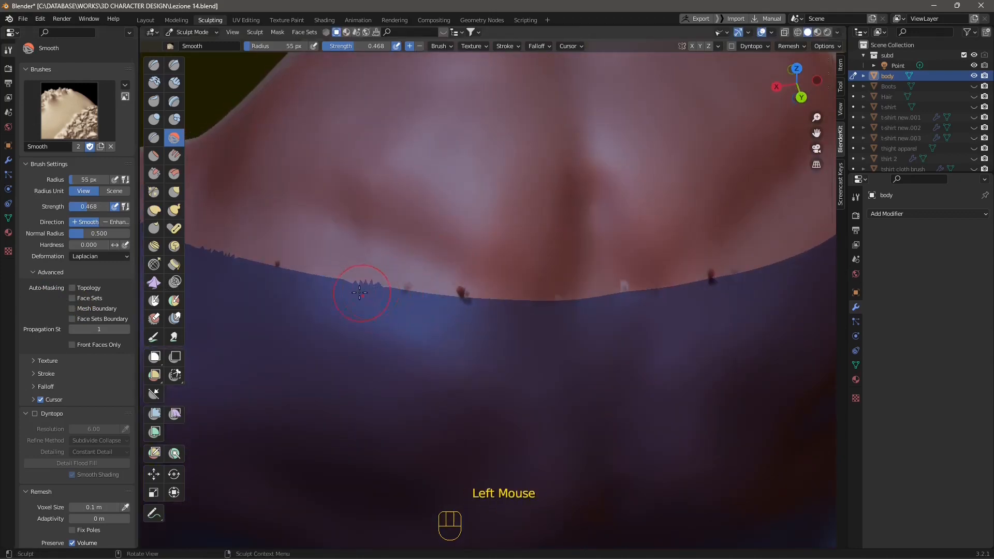
scroll(383, 293, up, 1)
mouse_move(383, 293)
mouse_down()
mouse_move(623, 306)
mouse_move(693, 284)
mouse_up()
- Smooth the artifacts along the neckline boundary from the upper back over the right shoulder
scroll(694, 285, down, 2)
middle_drag(694, 284, 565, 316)
drag(565, 317, 645, 332)
mouse_move(646, 333)
middle_down()
mouse_move(642, 344)
mouse_move(576, 343)
middle_up()
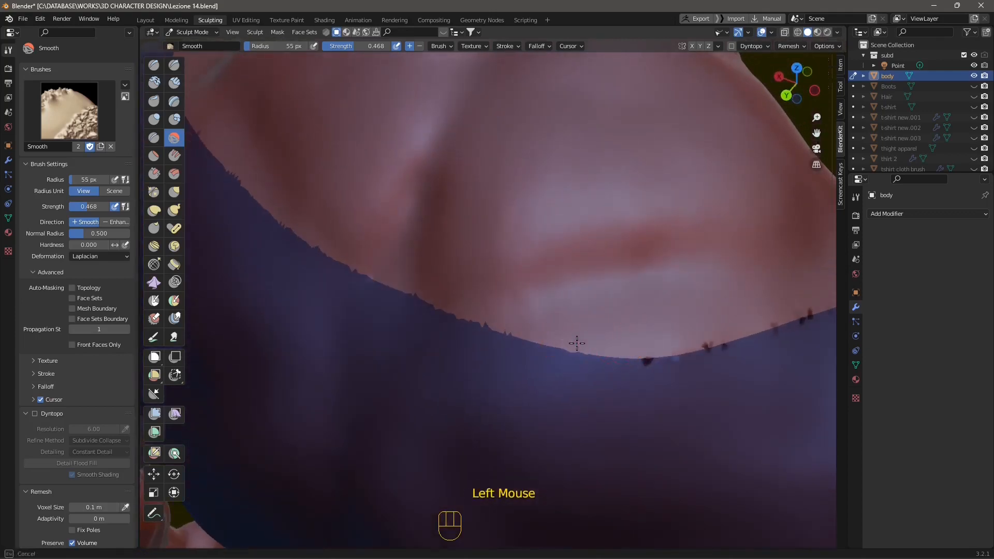
mouse_move(577, 344)
mouse_down()
mouse_move(641, 354)
mouse_move(722, 346)
mouse_up()
middle_drag(722, 345, 411, 359)
mouse_move(414, 361)
mouse_down()
mouse_move(469, 374)
mouse_move(654, 382)
mouse_up()
middle_drag(654, 382, 388, 405)
drag(388, 406, 414, 405)
middle_drag(414, 406, 319, 306)
drag(319, 307, 414, 360)
- Smooth the artifacts along the front neckline boundary from the right side of the chest to its centre
middle_drag(441, 384, 366, 303)
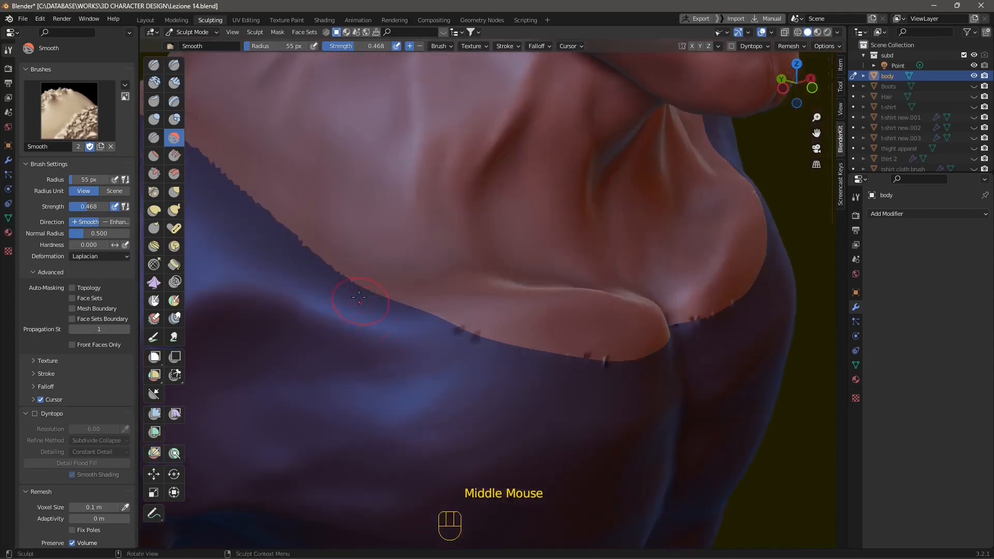
drag(365, 297, 442, 324)
middle_drag(442, 324, 310, 306)
mouse_move(310, 305)
mouse_down()
mouse_move(395, 353)
mouse_move(477, 359)
mouse_up()
middle_drag(477, 359, 326, 348)
mouse_move(326, 344)
mouse_down()
mouse_move(513, 331)
mouse_move(548, 300)
mouse_up()
- Smooth the artifacts along the neckline boundary from the left side of the chest around the left shoulder
middle_drag(548, 300, 505, 328)
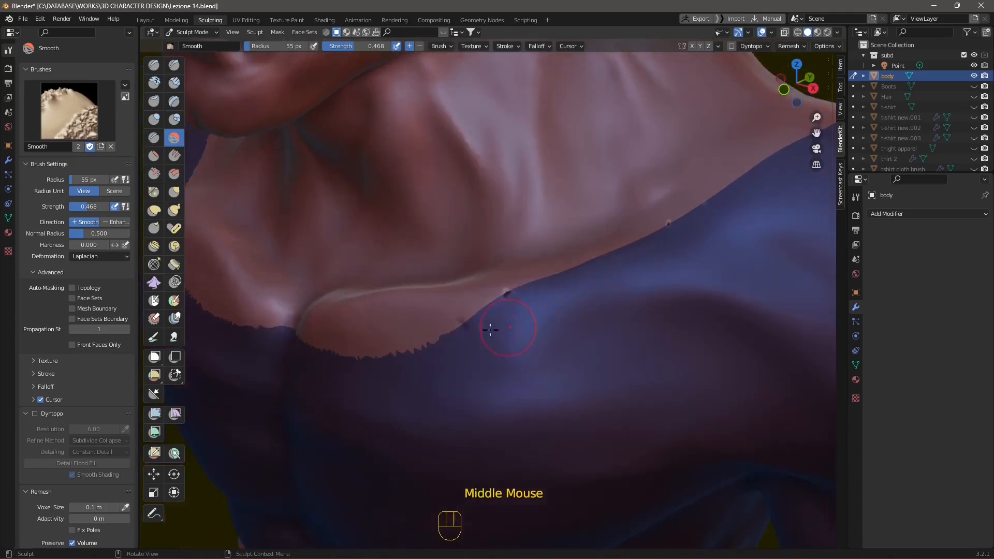
drag(505, 328, 521, 300)
middle_drag(520, 300, 493, 315)
drag(492, 315, 623, 261)
middle_drag(623, 260, 550, 280)
drag(550, 281, 289, 284)
middle_drag(288, 283, 373, 317)
drag(373, 317, 394, 326)
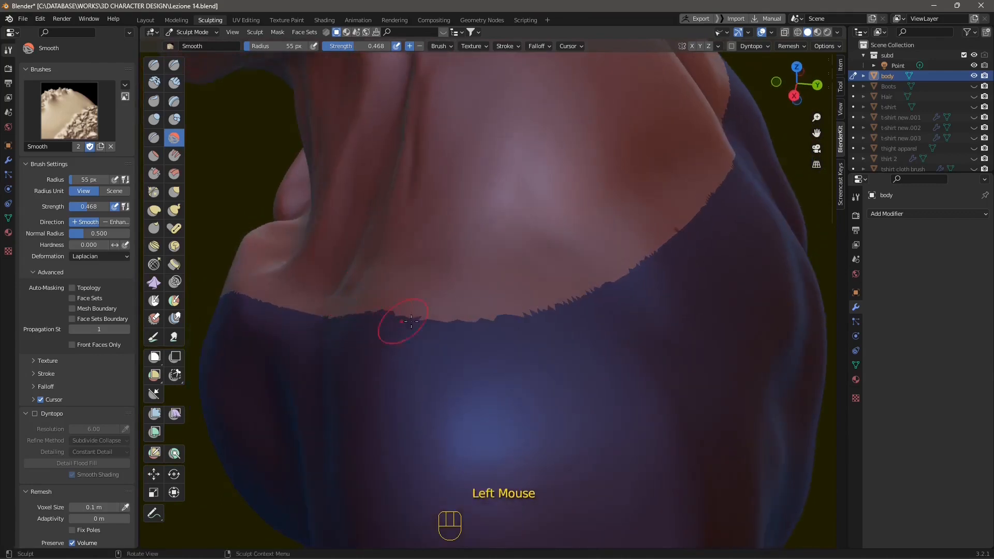
- Make another smoothing pass along the neckline boundary from the left shoulder across the upper back
middle_drag(395, 326, 378, 327)
drag(345, 286, 484, 283)
middle_drag(492, 289, 351, 274)
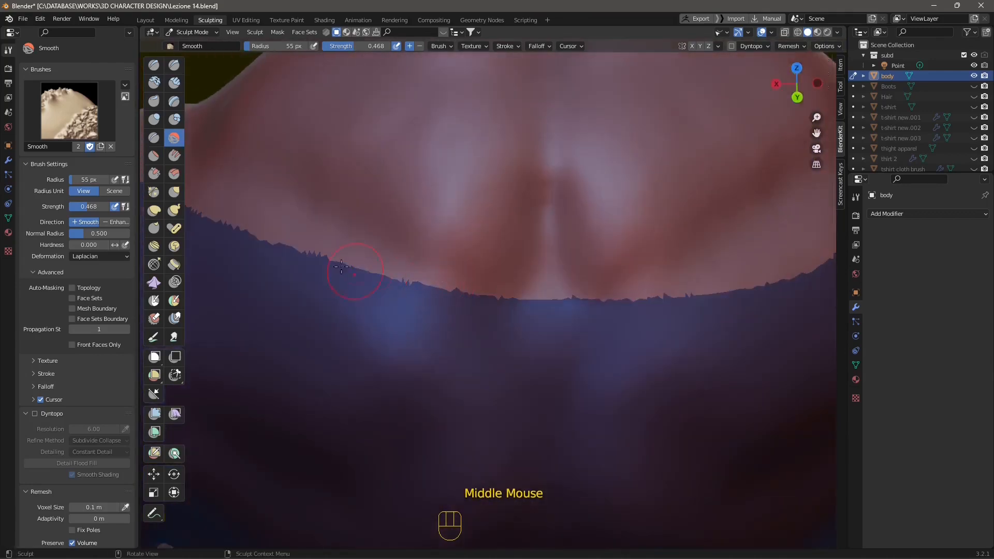
drag(231, 236, 325, 266)
drag(489, 294, 595, 299)
middle_drag(648, 324, 448, 297)
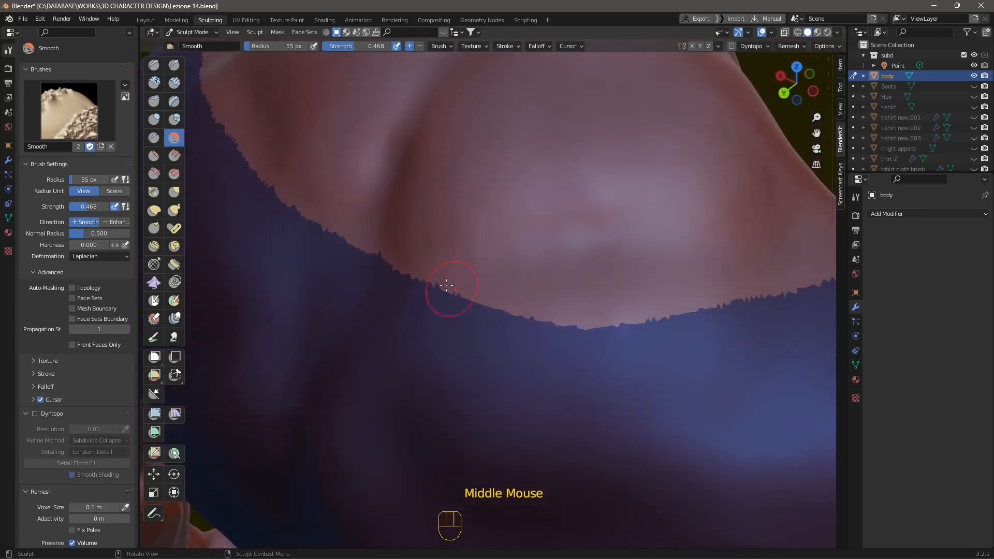
drag(398, 277, 596, 329)
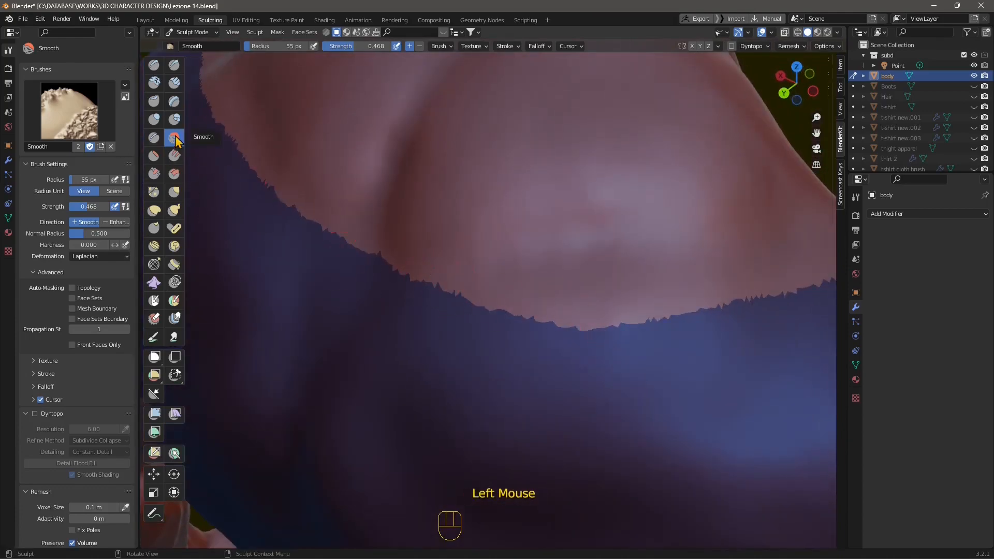
- Smooth the artifacts along the sleeve boundary across the front of the character's right upper arm
middle_drag(440, 310, 383, 318)
scroll(539, 308, down, 2)
middle_drag(554, 312, 427, 282)
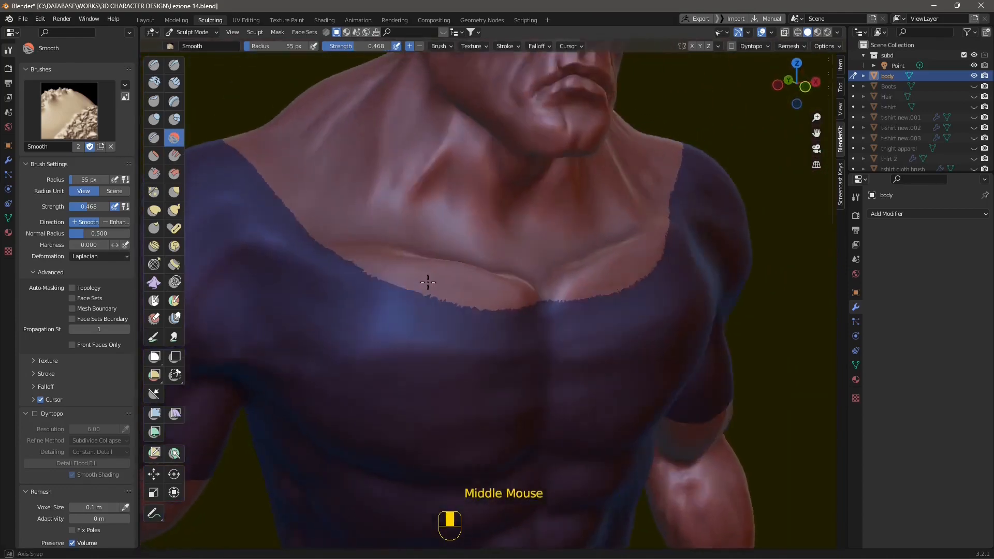
scroll(393, 246, down, 2)
mouse_move(393, 246)
shift+middle_down()
mouse_move(430, 196)
mouse_move(328, 271)
mouse_move(444, 304)
mouse_move(222, 284)
shift+middle_up()
scroll(459, 288, up, 2)
drag(222, 284, 477, 322)
mouse_move(476, 321)
middle_down()
mouse_move(304, 321)
mouse_move(483, 326)
mouse_move(356, 306)
middle_up()
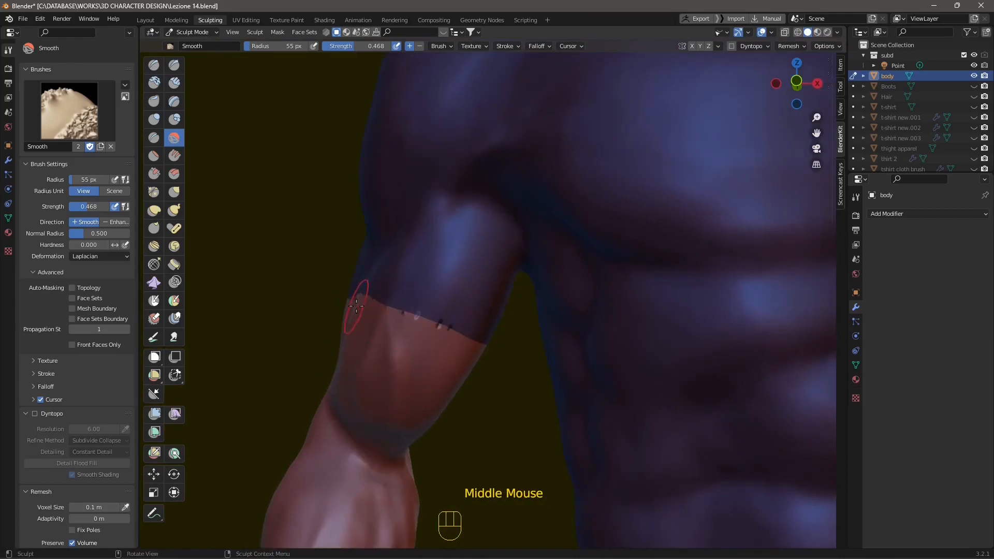
drag(356, 306, 443, 326)
- Smooth the artifacts along the right sleeve boundary around the outer side and back of the arm
middle_drag(443, 326, 579, 313)
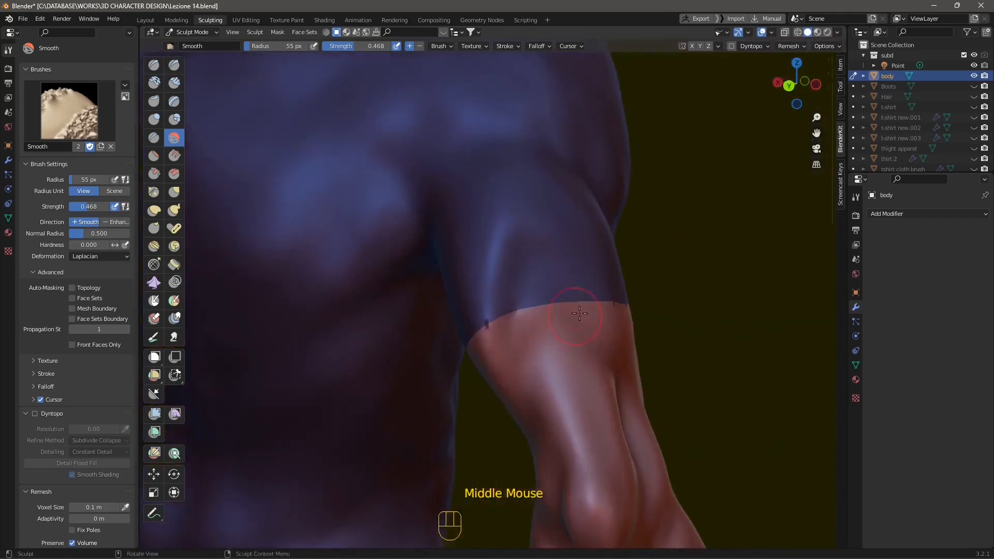
drag(579, 313, 497, 324)
middle_drag(496, 323, 661, 250)
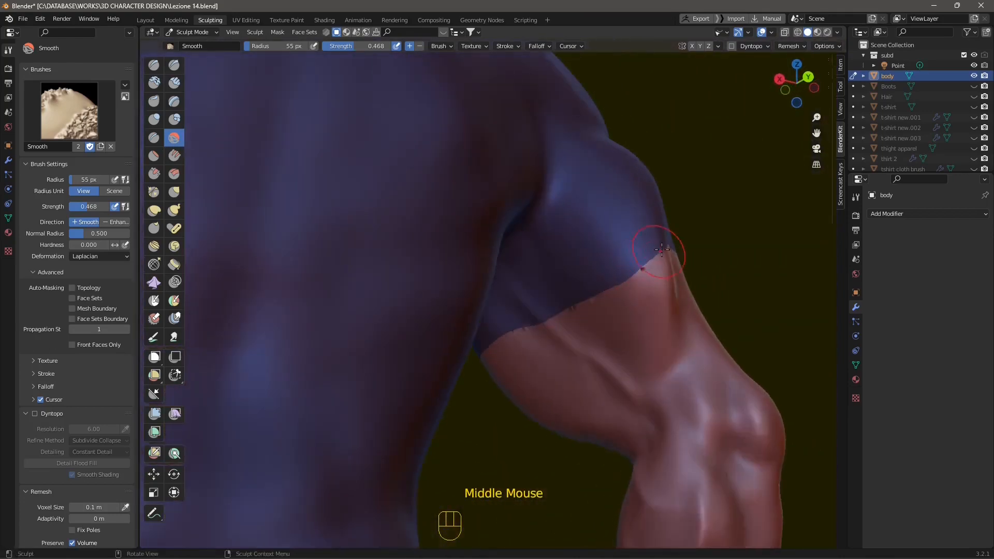
drag(662, 249, 566, 309)
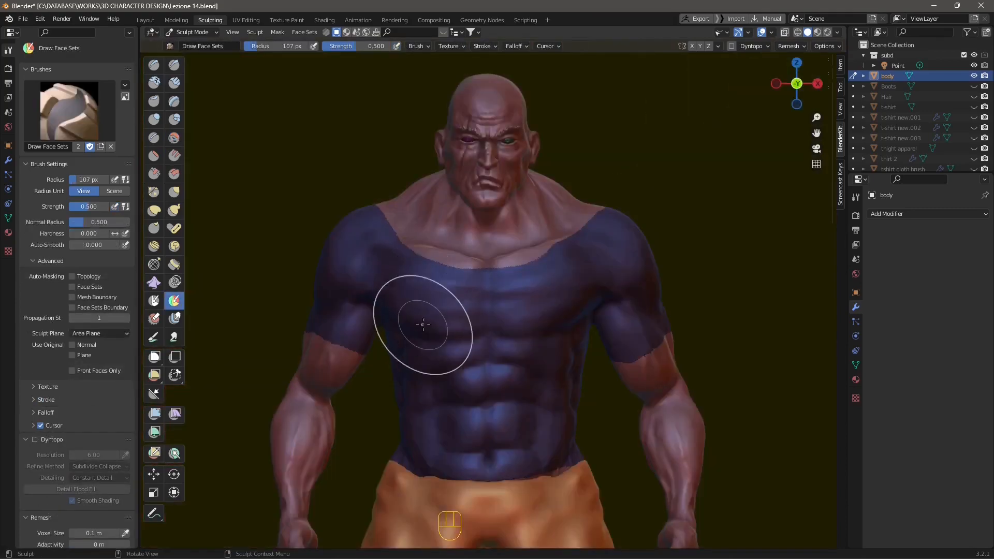
- Switch to Object Mode and add a mesh plane to the scene
click(203, 33)
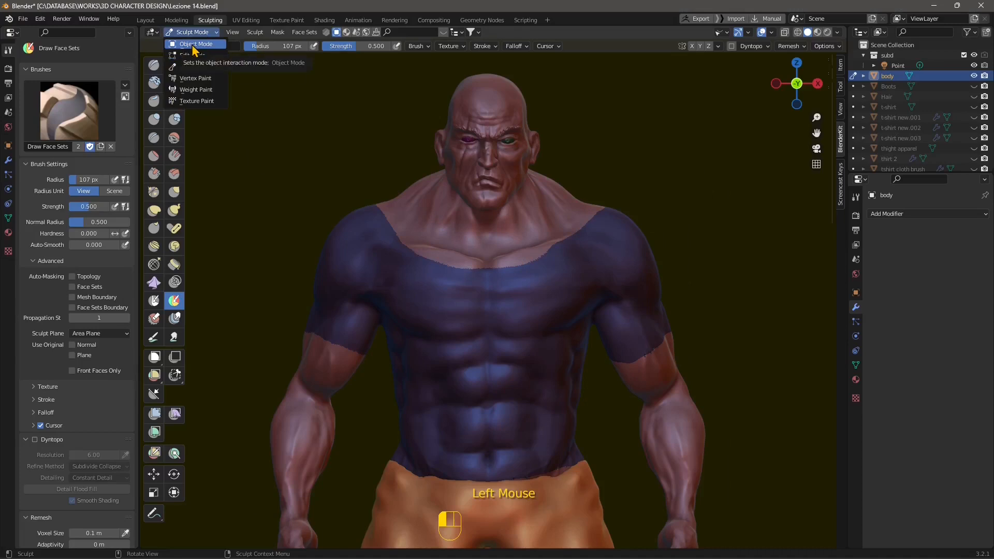
click(193, 45)
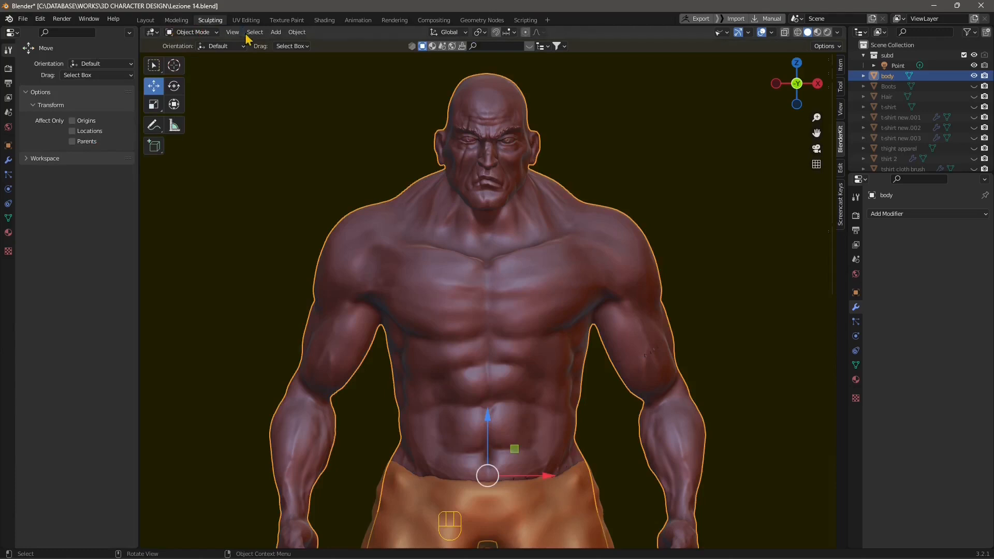
click(276, 32)
mouse_move(290, 44)
click(378, 46)
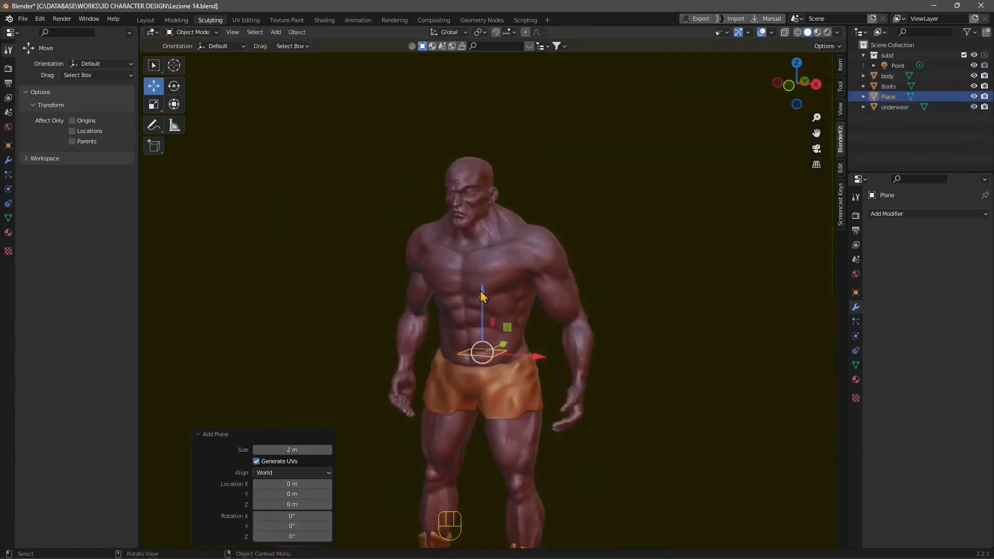
- Move the plane straight up along Z by about 12.25 m so it sits above the character's head
drag(480, 293, 476, 46)
shift+middle_drag(469, 194, 494, 240)
scroll(494, 241, up, 2)
middle_drag(469, 291, 499, 145)
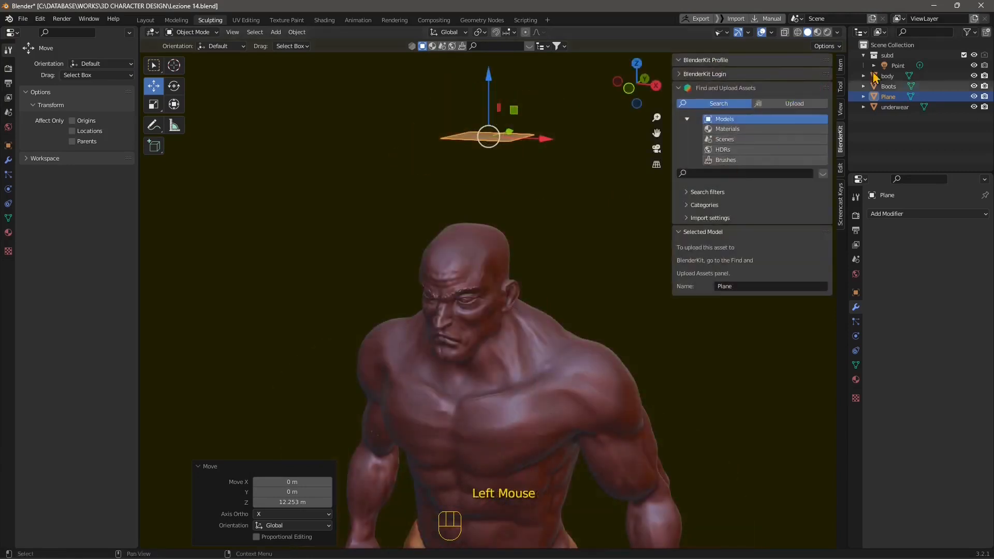
- Set the plane's X and Y dimensions to 10 m
click(840, 65)
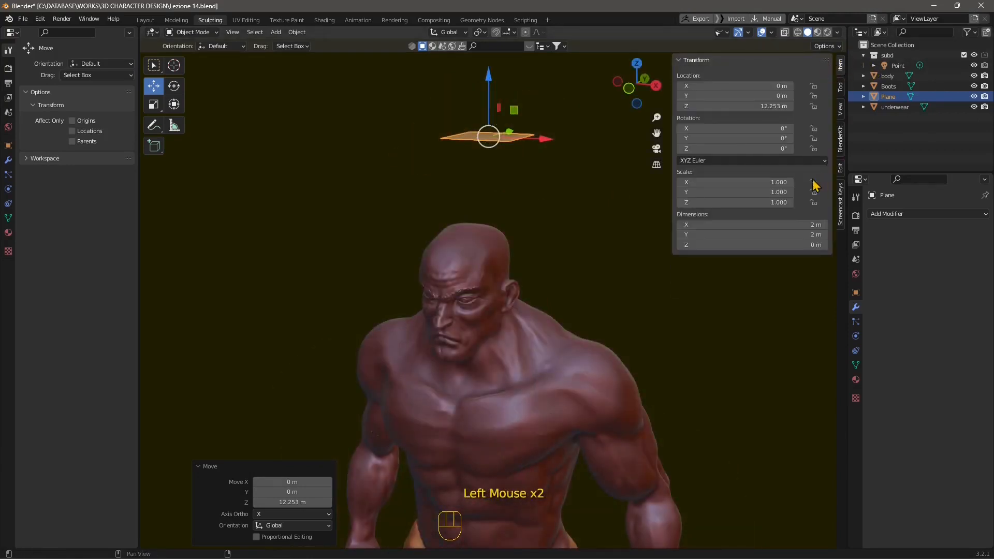
click(809, 225)
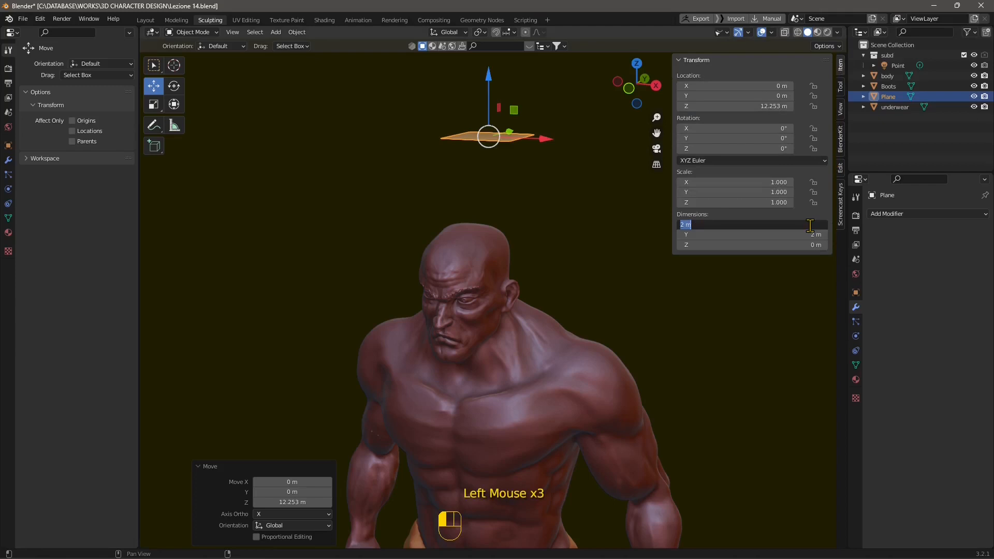
text(10)
key(Tab)
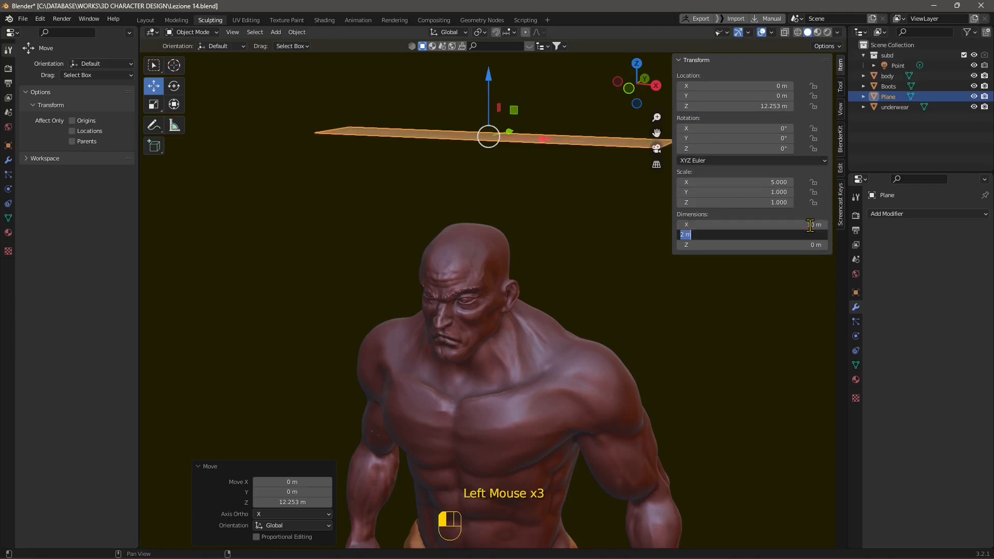
text(10)
key(Tab)
text(10)
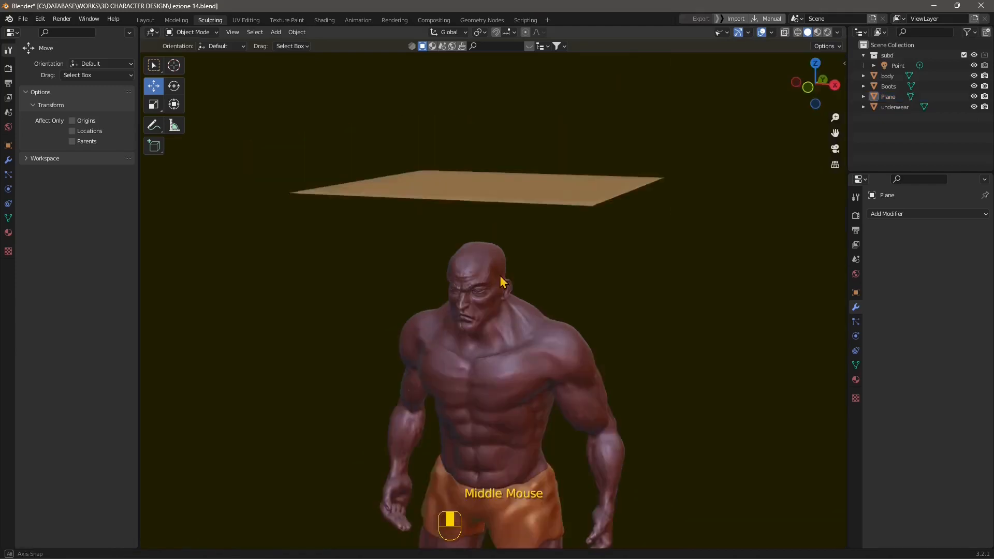
- Subdivide the plane above the head five times in Edit Mode, with one cut each time
middle_drag(503, 281, 485, 326)
click(485, 209)
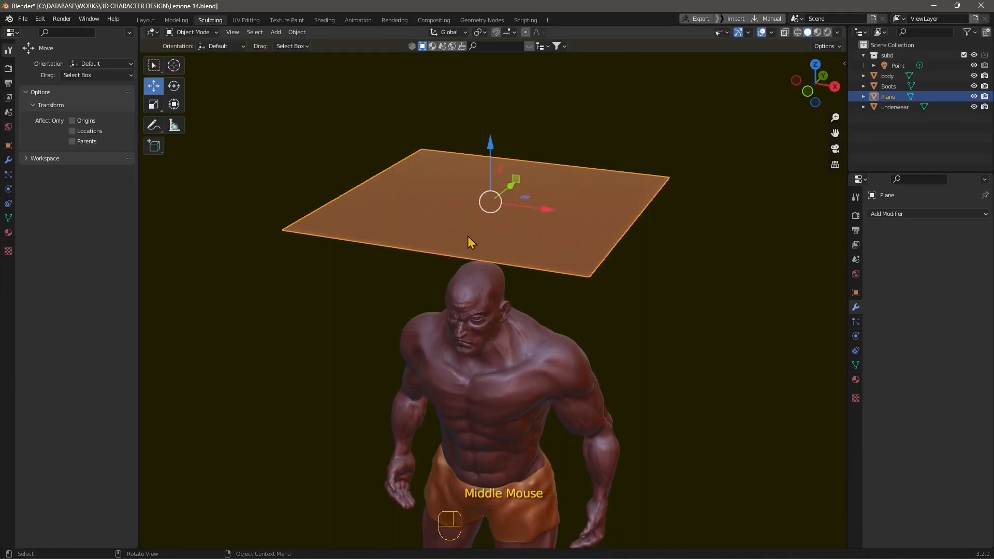
click(193, 32)
click(189, 50)
scroll(481, 219, up, 3)
middle_drag(481, 219, 474, 241)
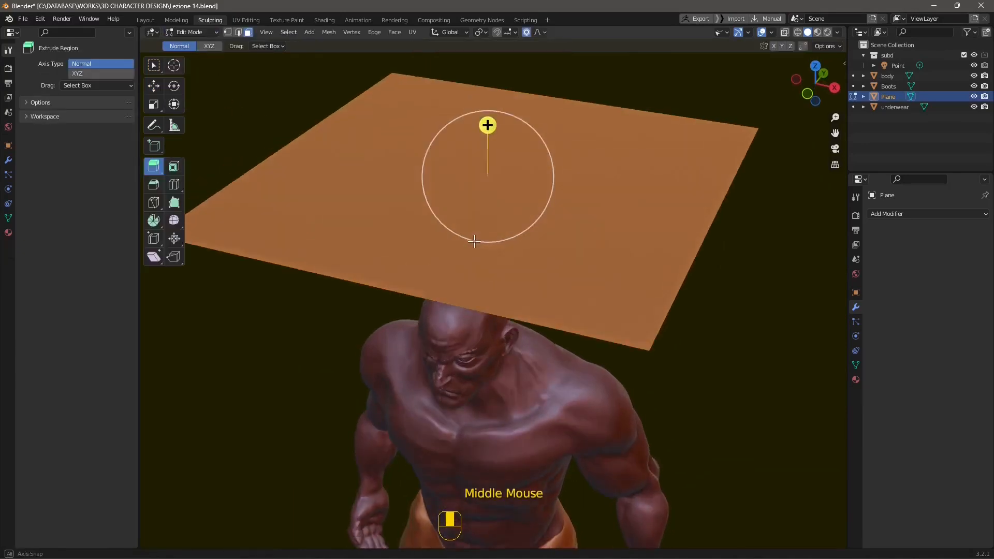
scroll(474, 241, down, 2)
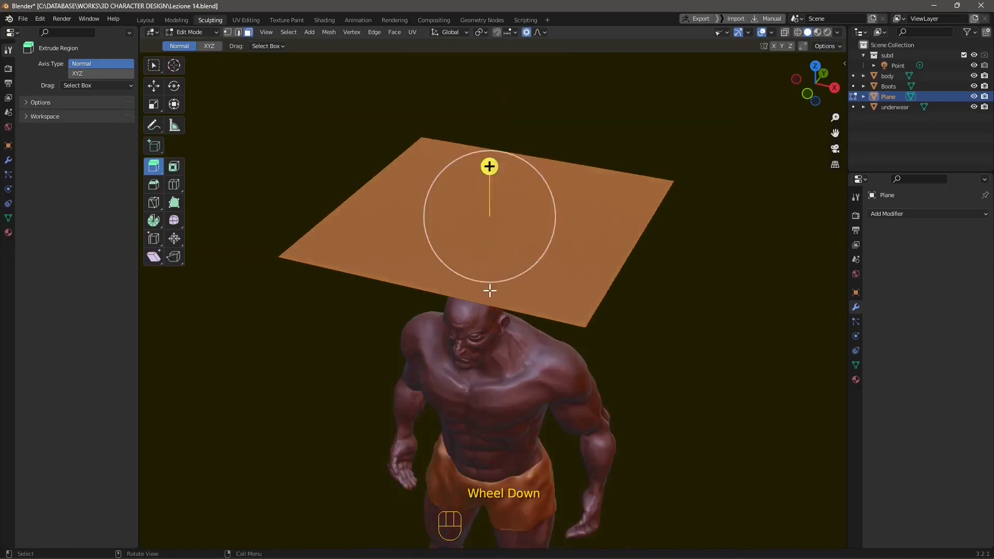
click(186, 33)
click(188, 35)
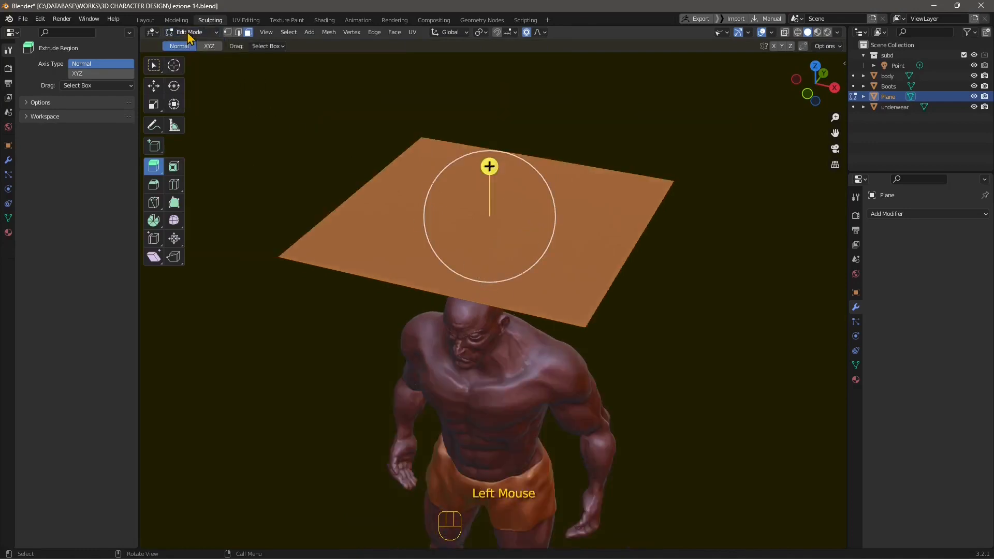
right_click(398, 203)
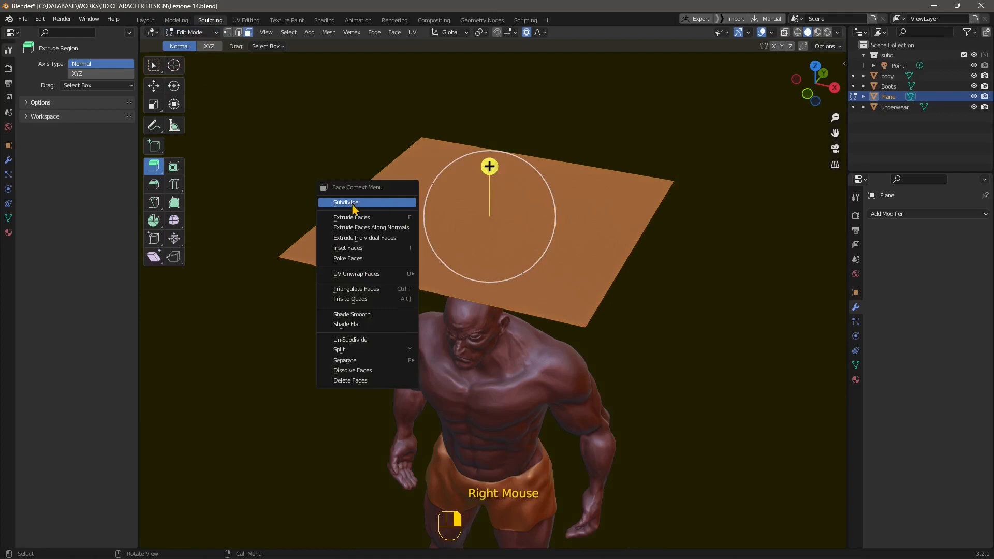
click(353, 203)
right_click(402, 202)
click(367, 204)
right_click(392, 202)
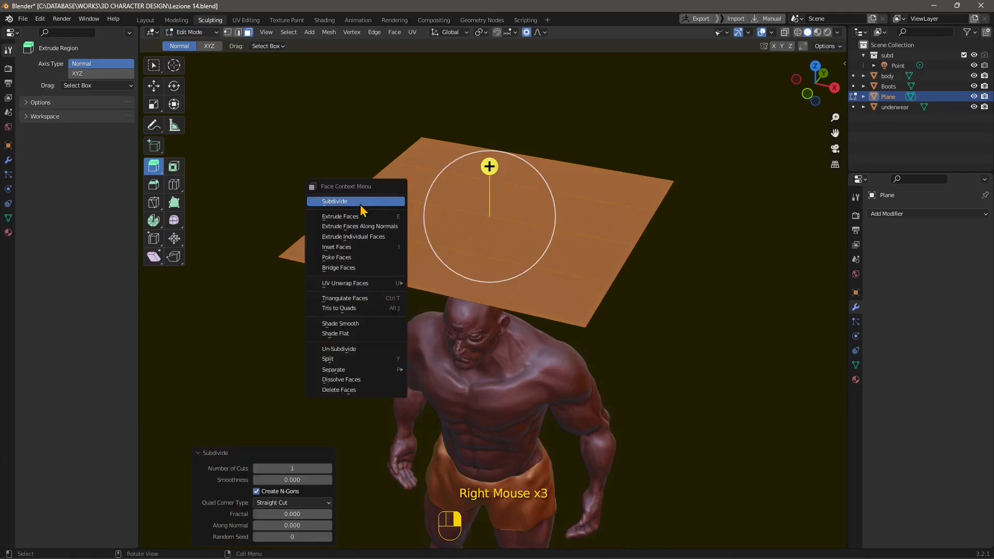
right_click(394, 202)
right_click(390, 204)
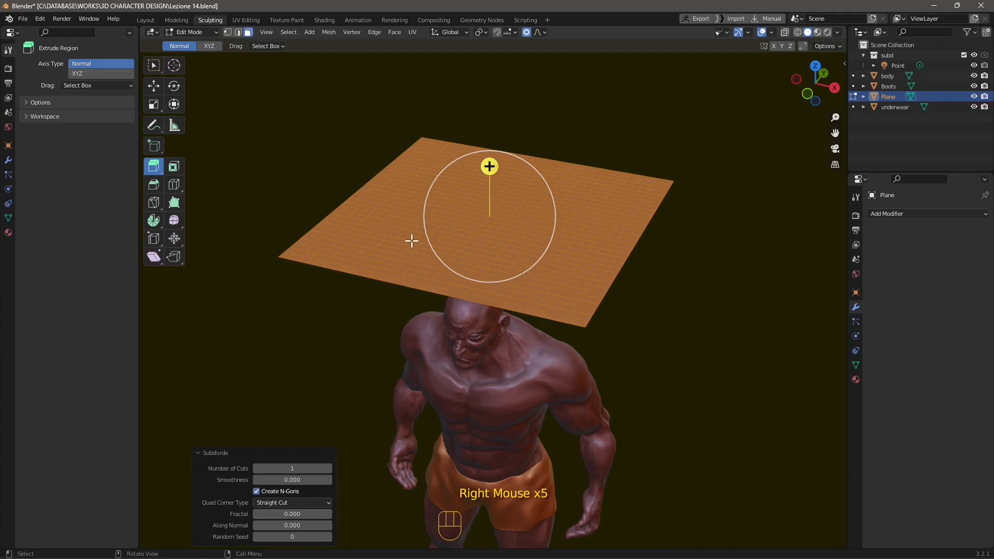
- Return to Object Mode and select the character's body
click(191, 32)
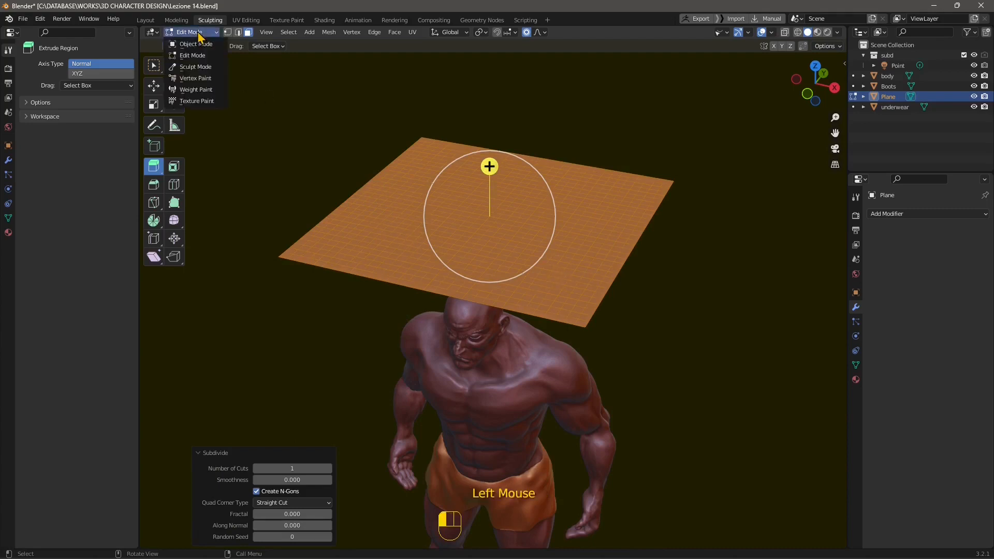
click(202, 46)
middle_drag(362, 233, 455, 321)
click(468, 328)
- Examine the character's head and torso beneath the plane from the front and at an angle
scroll(466, 348, up, 2)
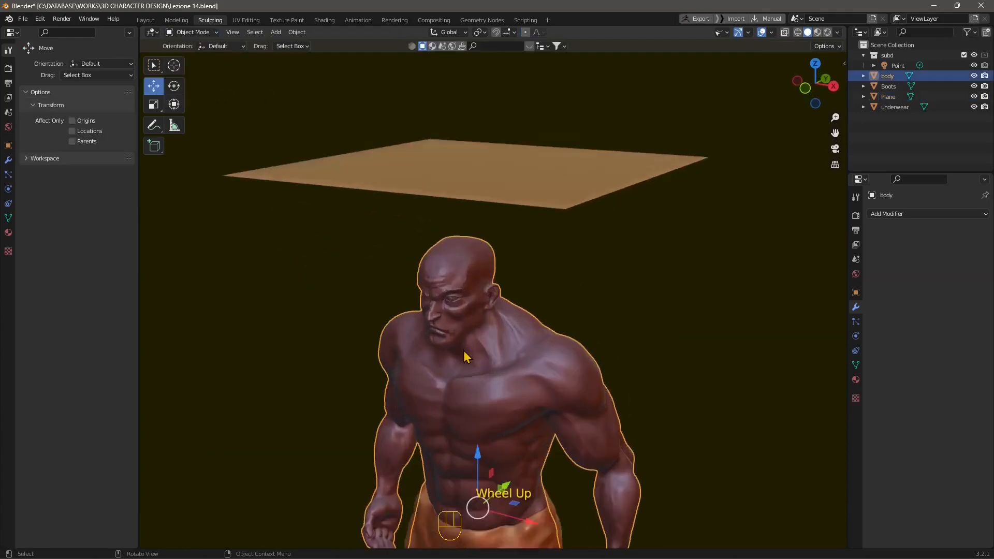
middle_drag(459, 372, 486, 355)
scroll(485, 307, up, 3)
scroll(496, 329, down, 1)
scroll(494, 329, down, 4)
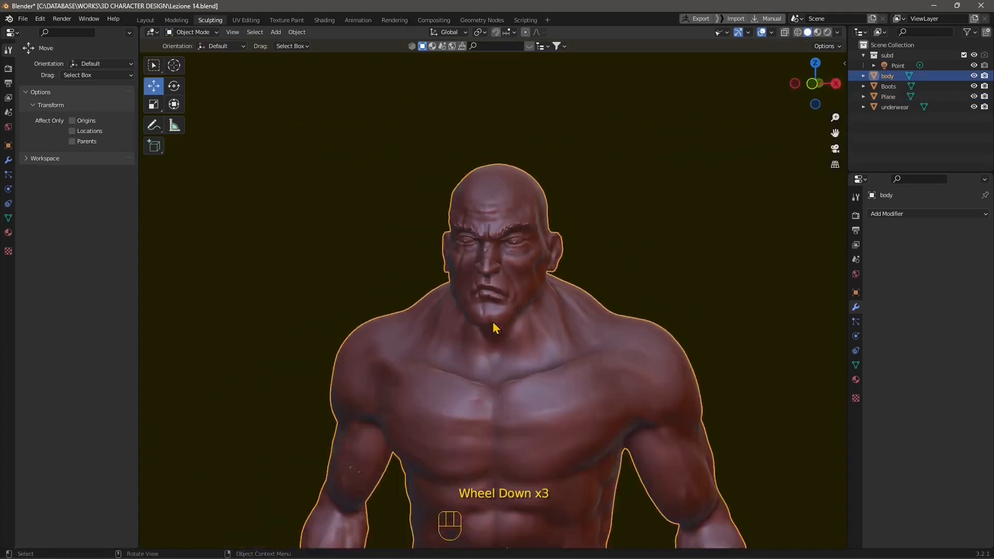
middle_drag(492, 318, 489, 337)
click(580, 329)
scroll(581, 330, up, 2)
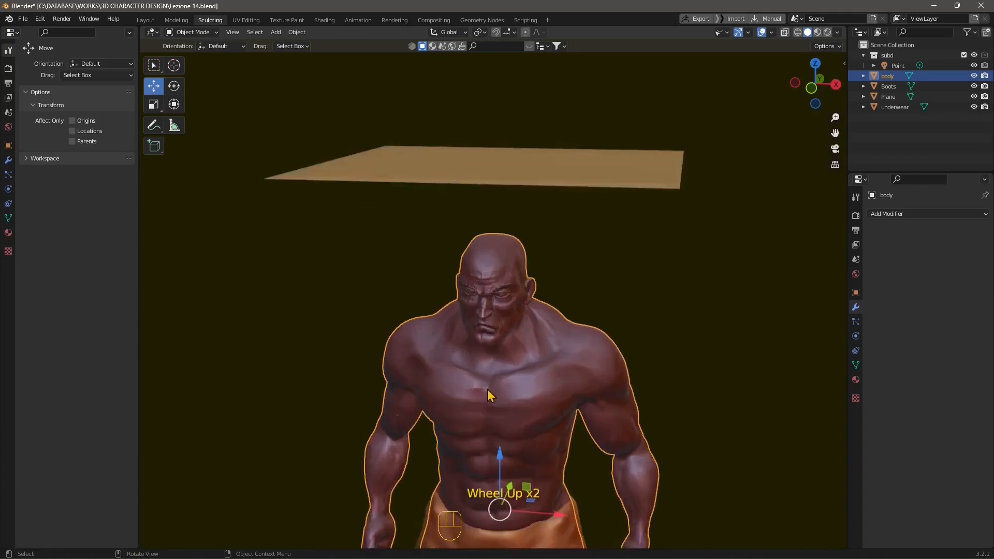
shift+middle_drag(581, 329, 498, 368)
- Make a copy of the body object in the scene
click(573, 291)
click(541, 317)
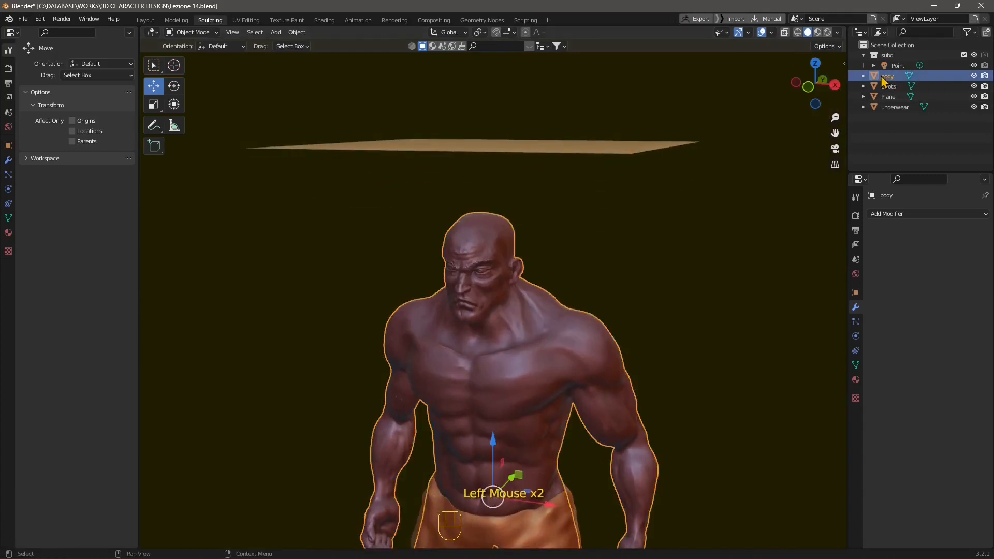
key(ctrl+c)
key(ctrl+v)
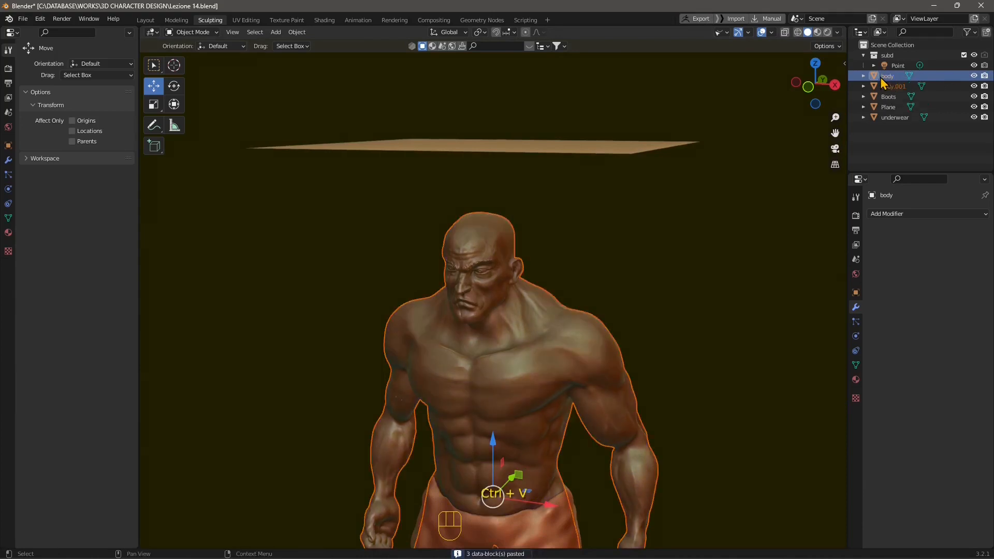
- Rename the copied body as body lowP and hide the original body
click(890, 86)
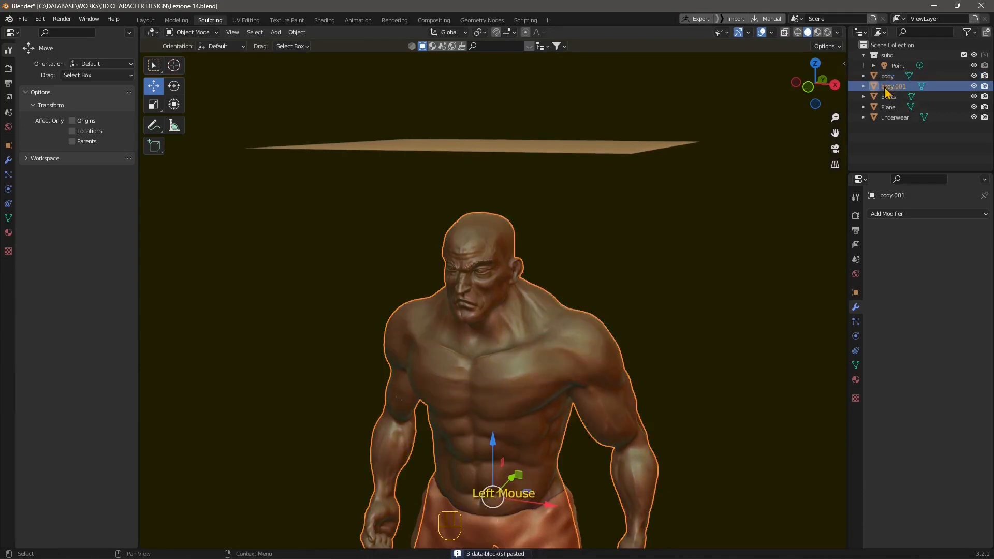
double_click(892, 86)
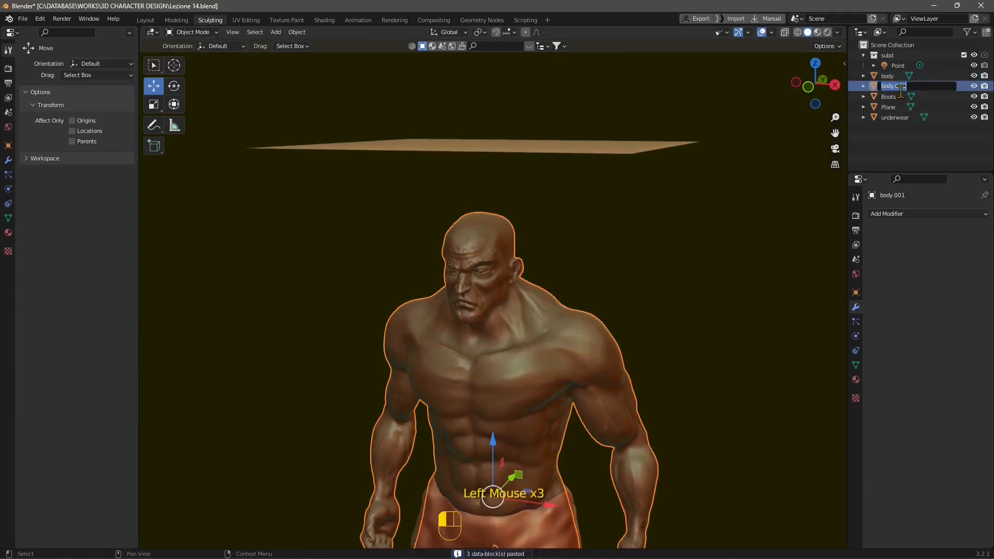
text(bod)
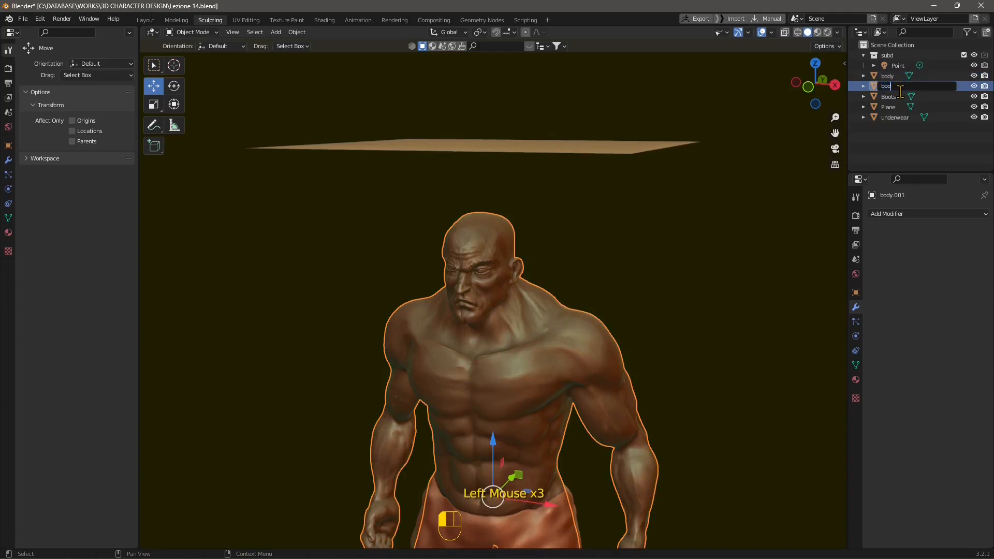
text(y lowP)
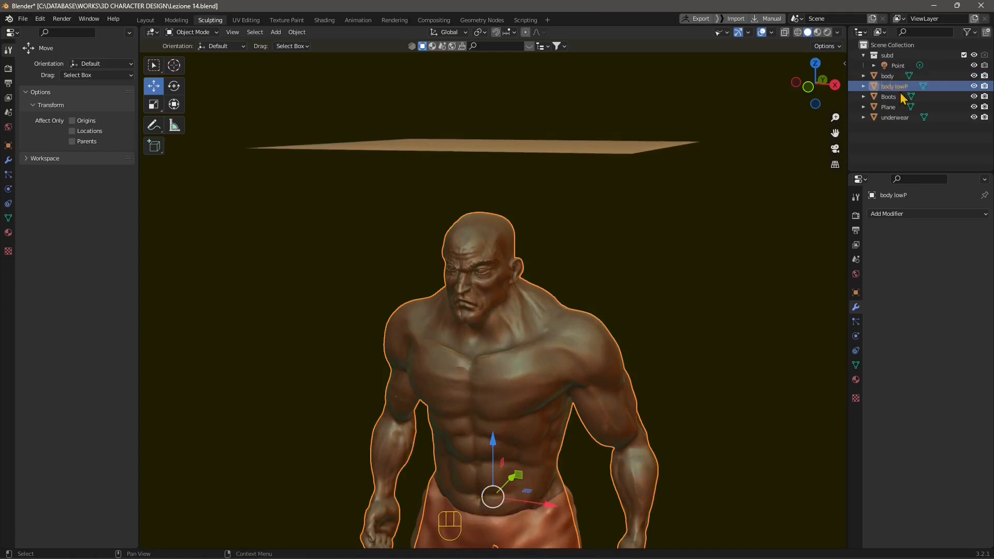
key(Return)
click(972, 77)
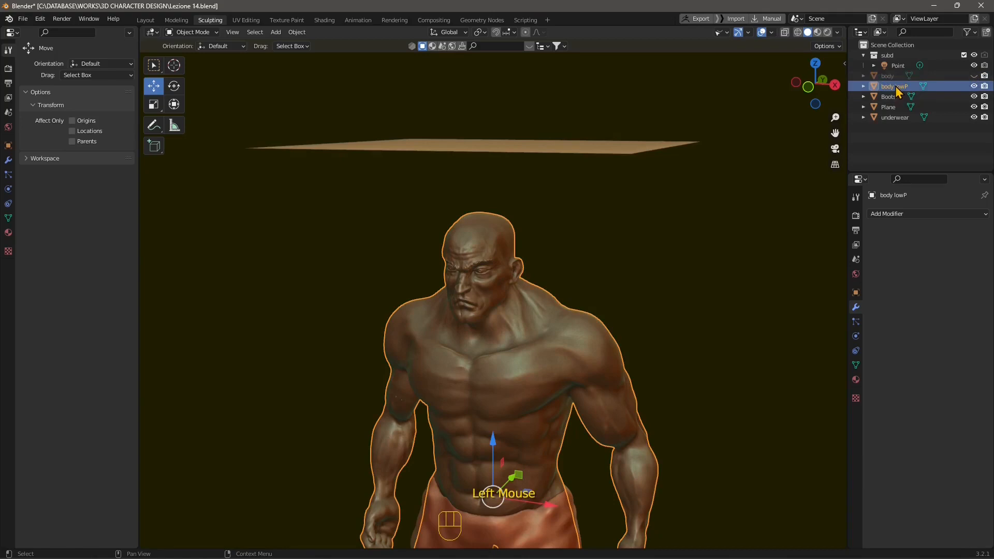
- Add a Decimate modifier in Collapse mode to body lowP and set its ratio to 0.1
click(890, 214)
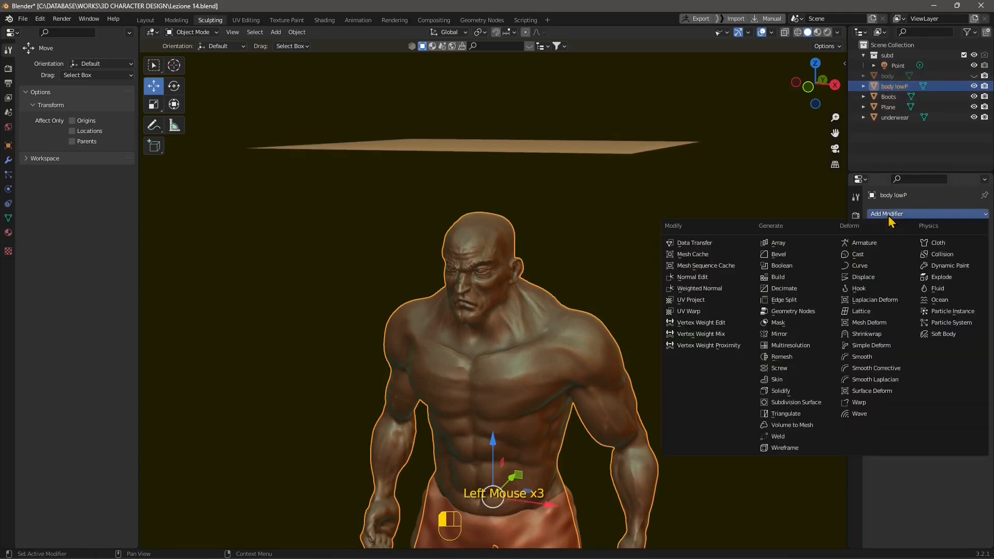
click(782, 288)
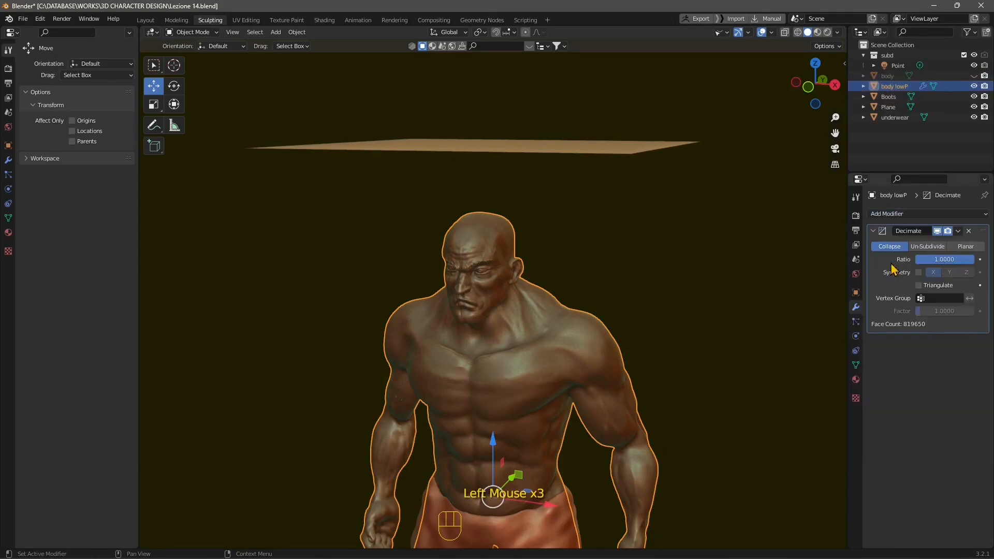
click(932, 260)
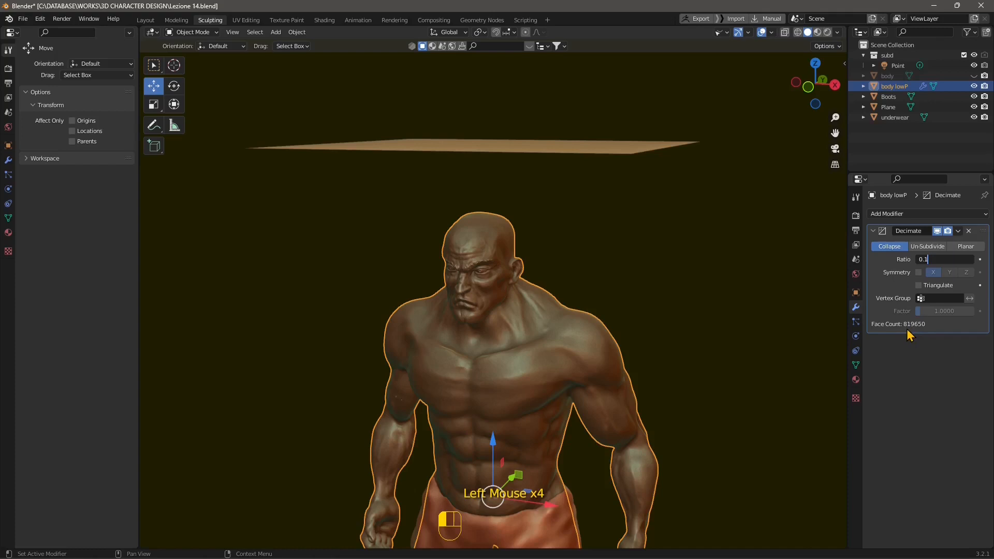
key(Return)
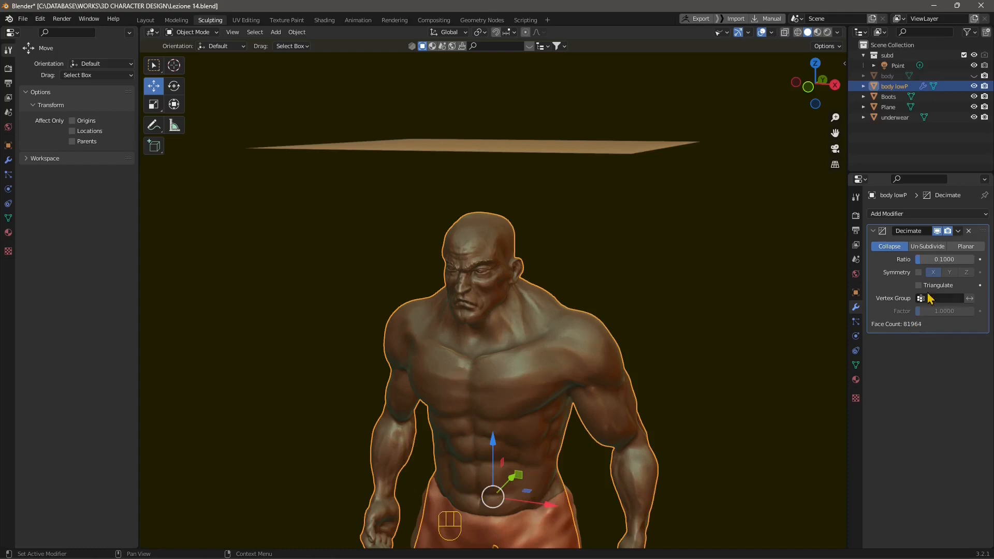
- Lower body lowP's Decimate ratio to 0.05 and then to 0.02, and apply the modifier
click(931, 260)
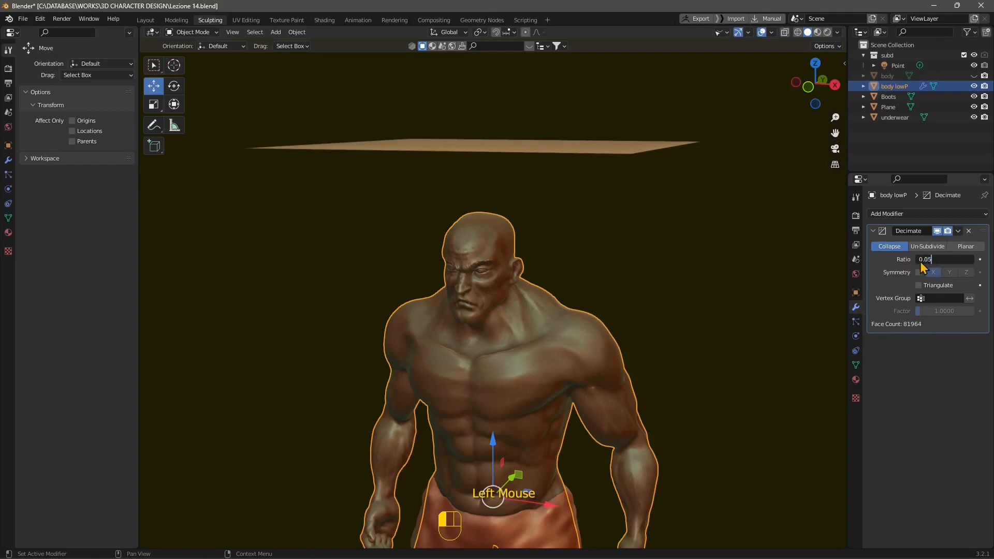
click(910, 335)
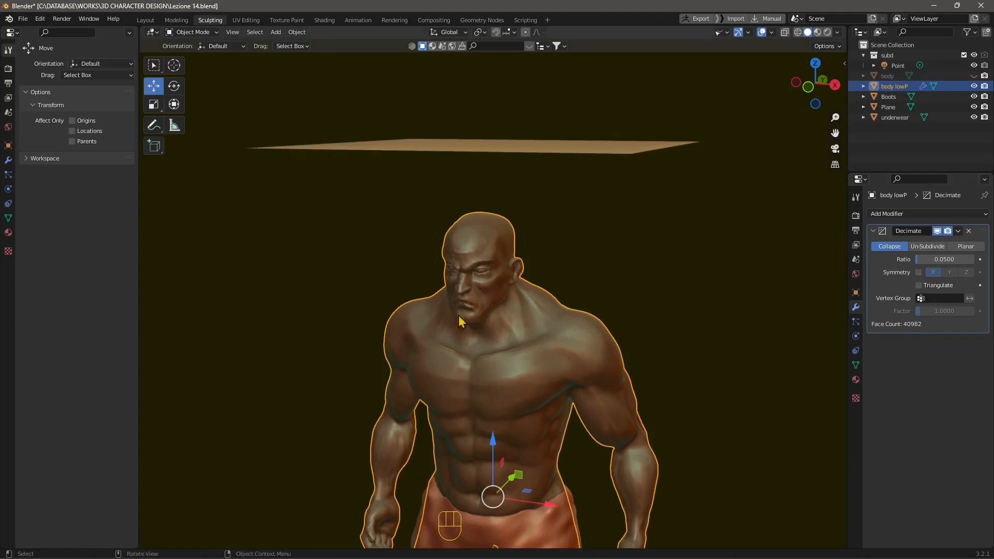
click(937, 260)
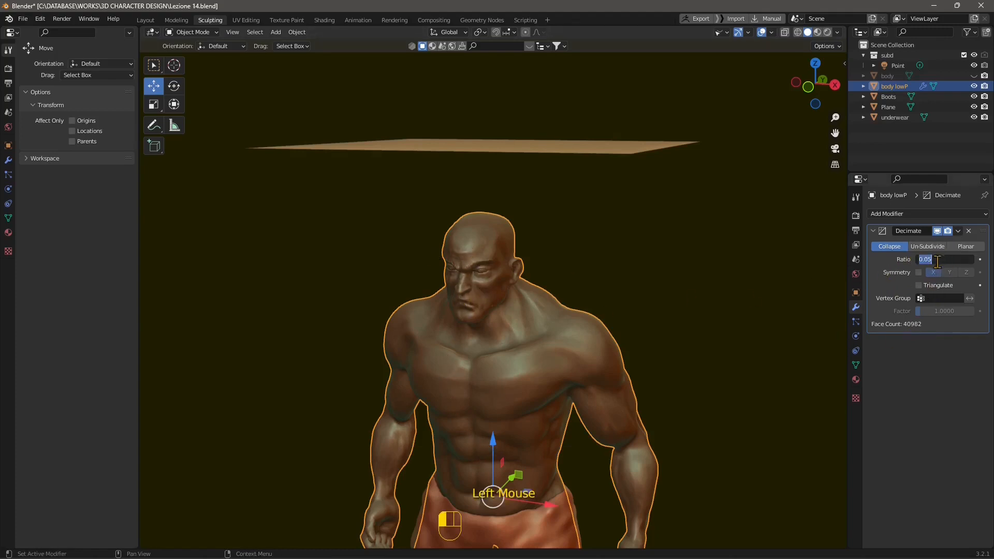
click(937, 261)
key(Return)
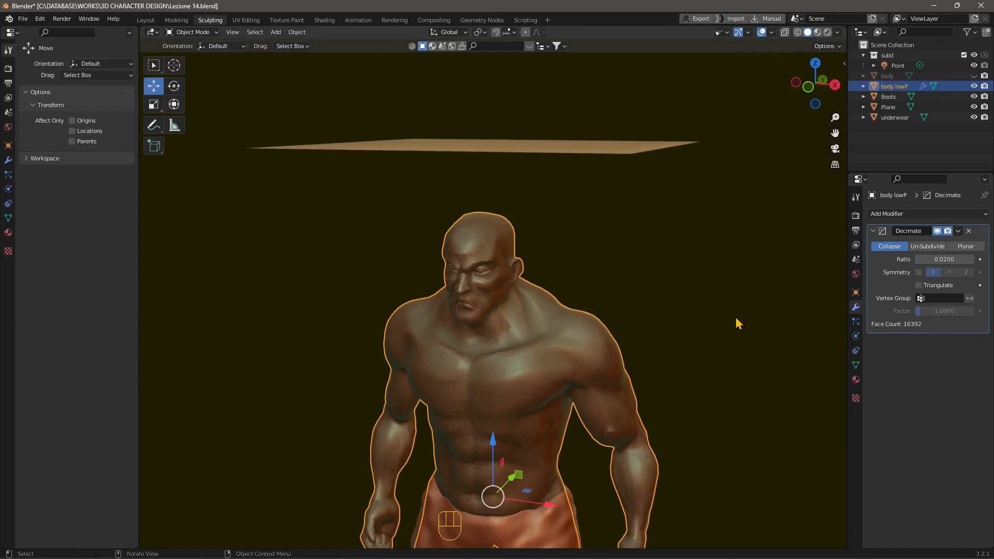
click(958, 231)
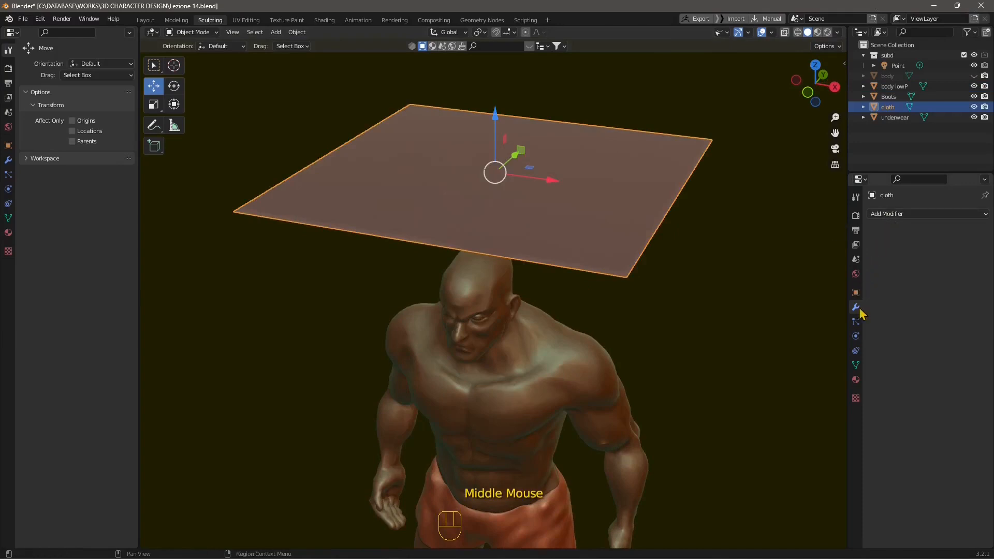
- Add Cloth physics to the cloth plane, and Collision physics to body lowP with an inner thickness of 0.020
click(856, 337)
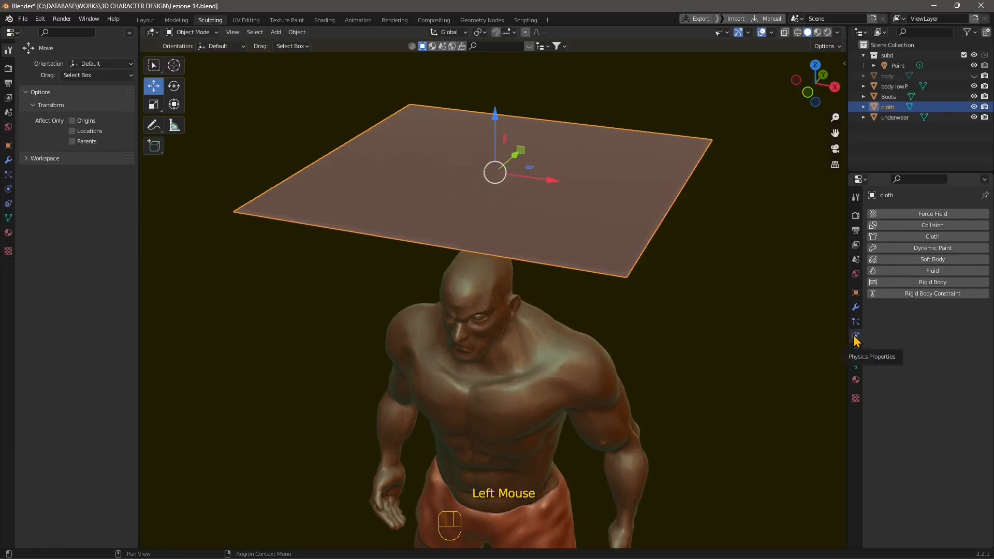
click(918, 238)
click(587, 348)
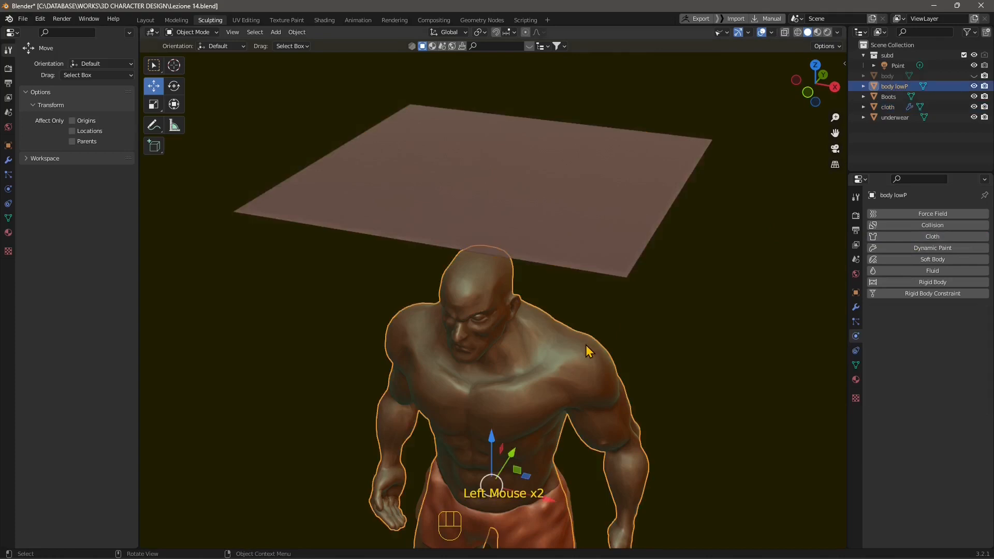
click(917, 226)
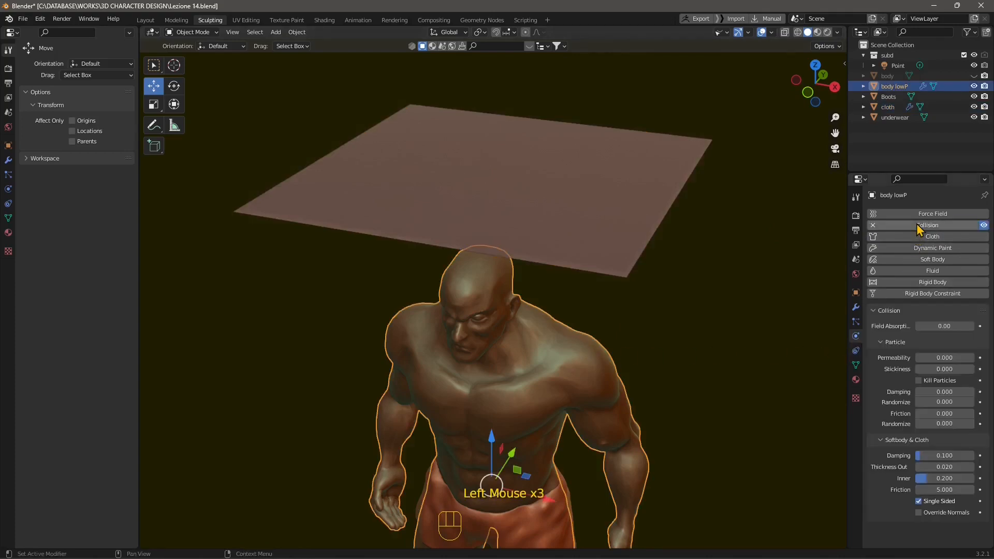
click(937, 478)
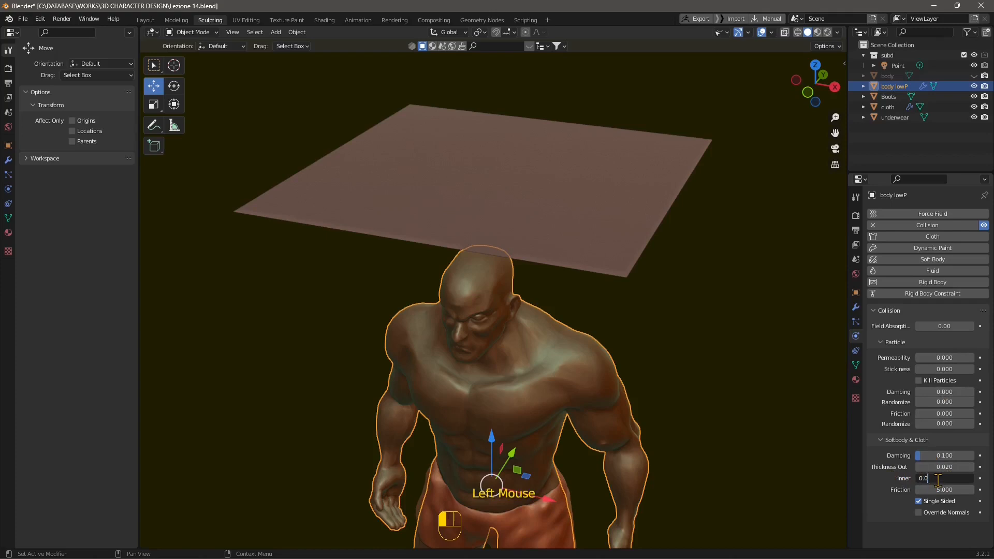
key(Return)
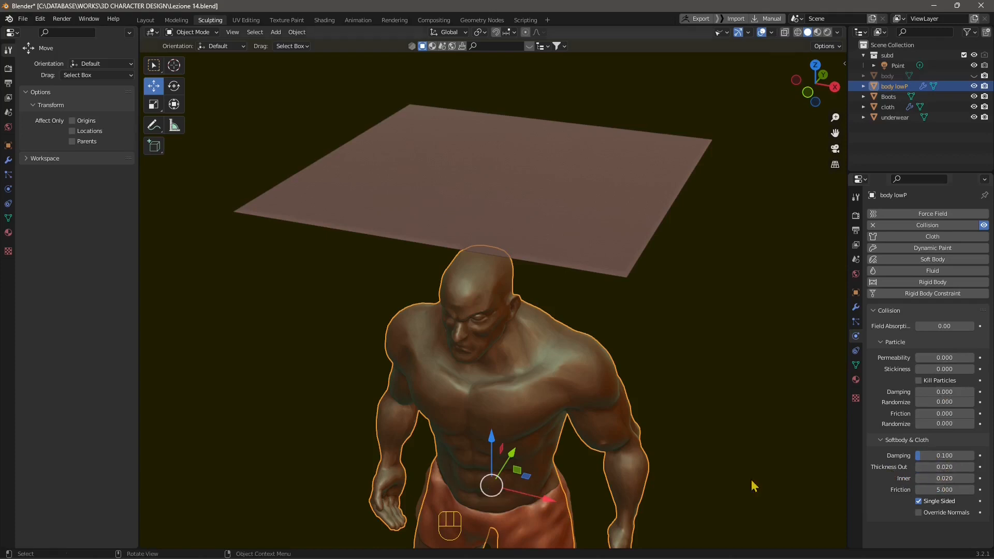
- Switch to the Layout workspace and play the simulation to about frame 124 so the cloth falls onto the character
middle_drag(557, 400, 552, 303)
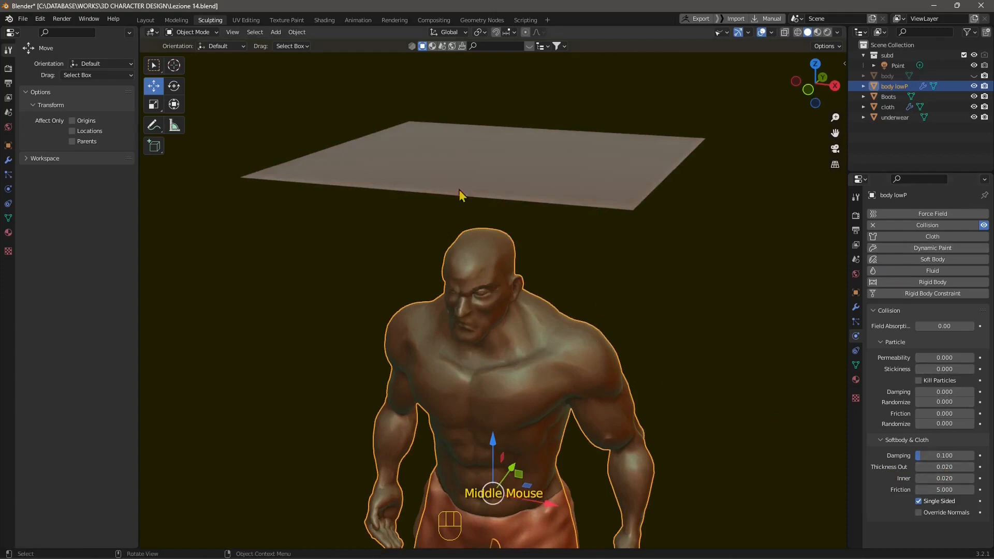
click(470, 170)
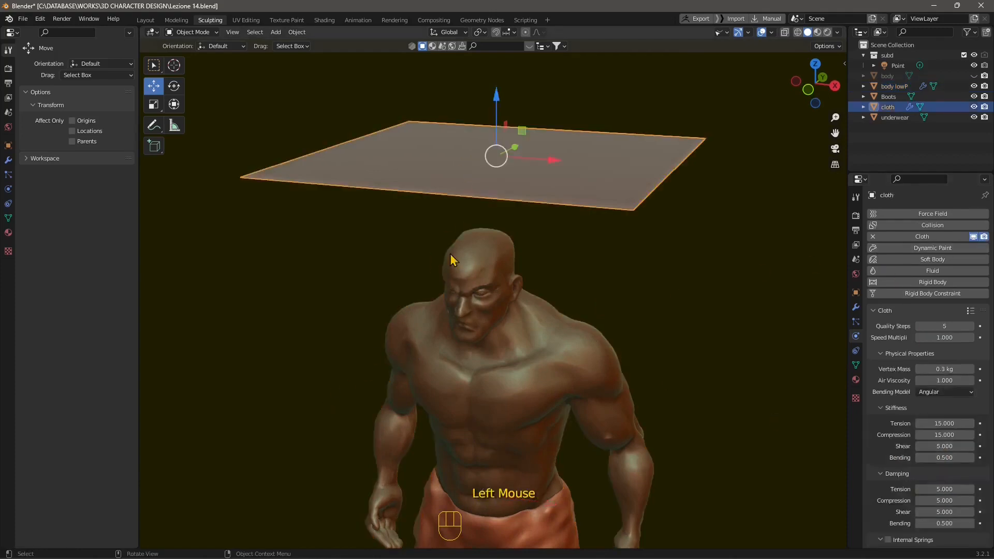
click(189, 32)
click(146, 20)
click(228, 114)
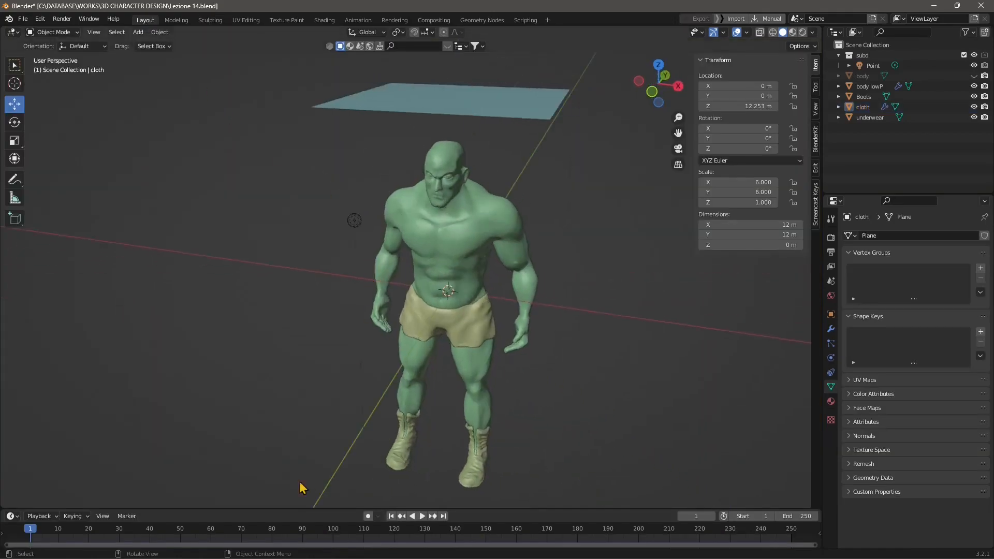
key(space)
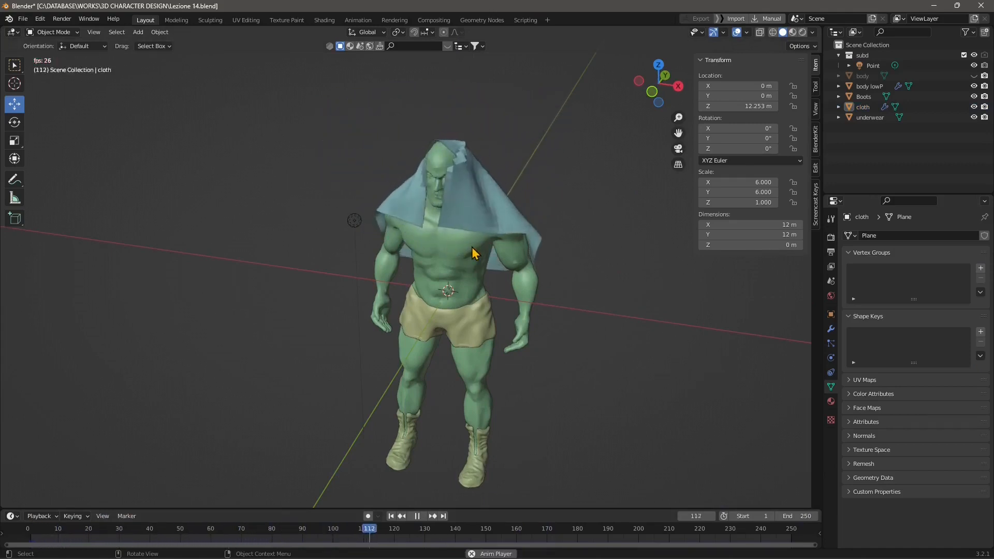
key(space)
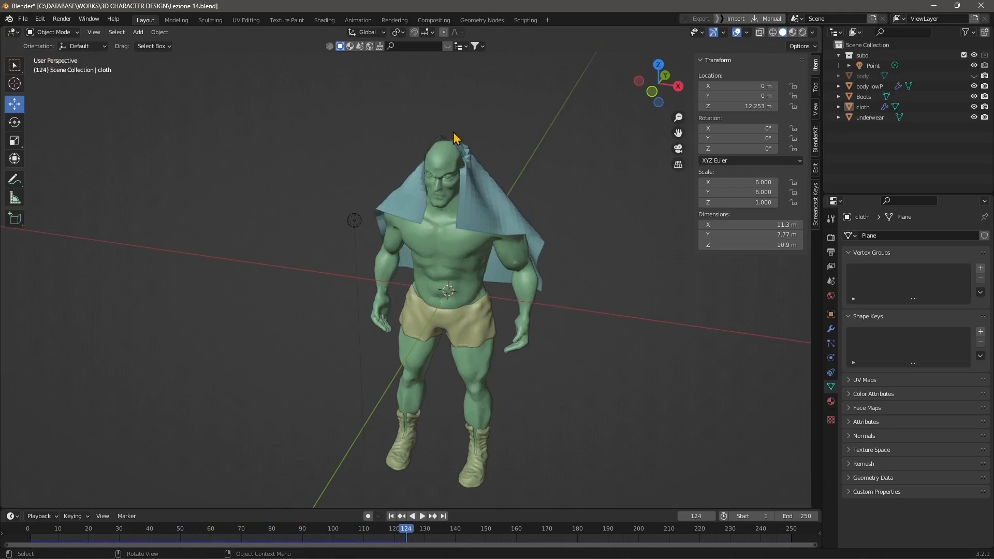
- Select the draped cloth and return the timeline to frame 0
click(449, 209)
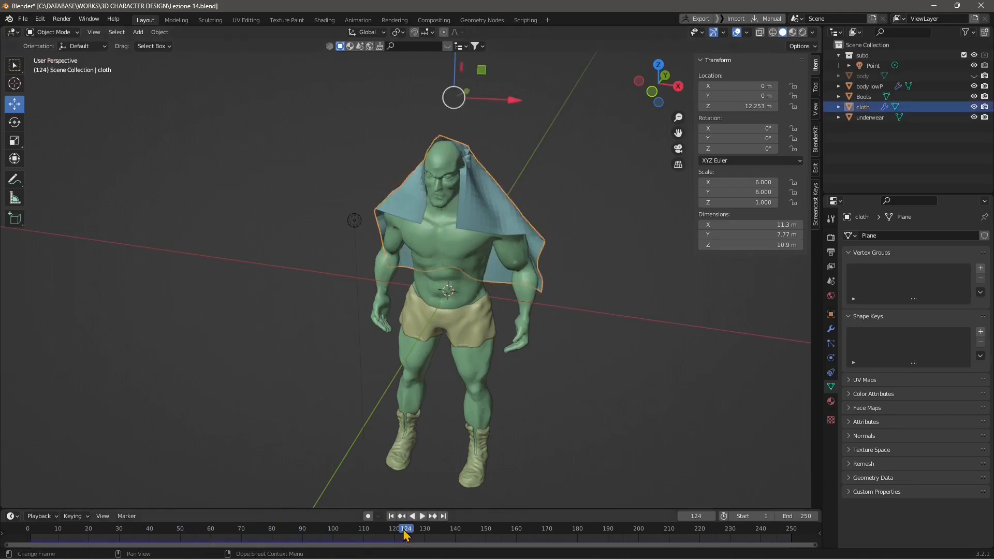
drag(406, 528, 179, 539)
key(Escape)
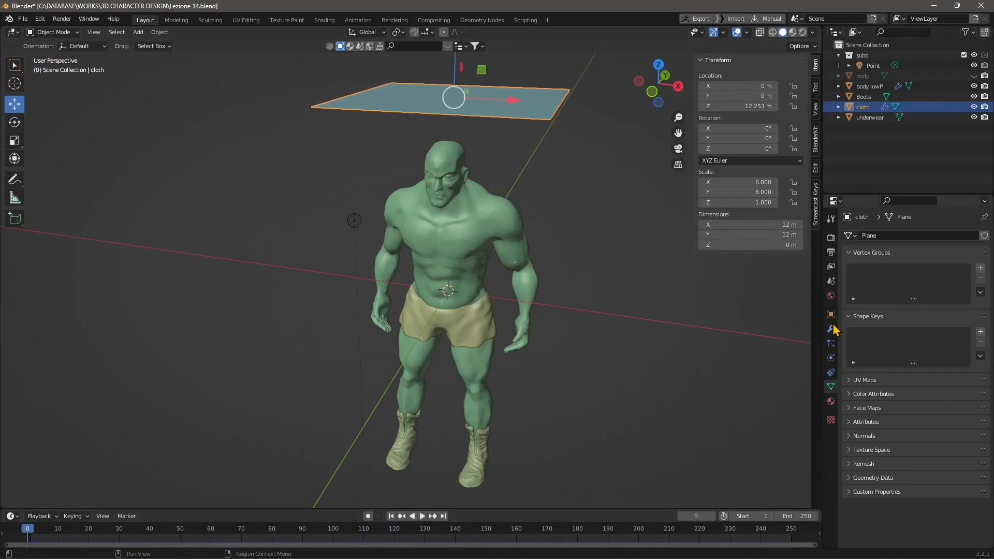
- Set the collision quality in the cloth's physics settings to 10 and enable Self Collisions
click(830, 358)
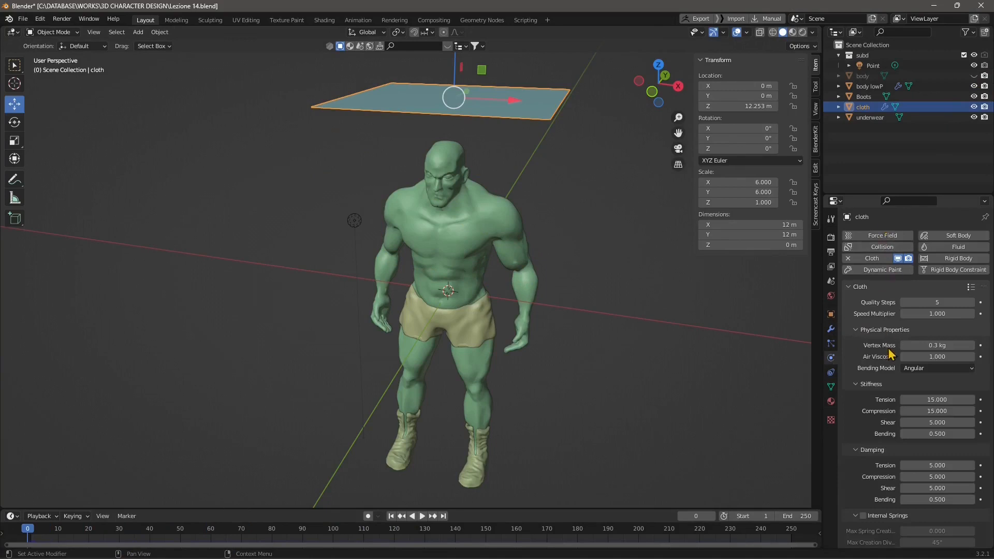
scroll(891, 355, down, 10)
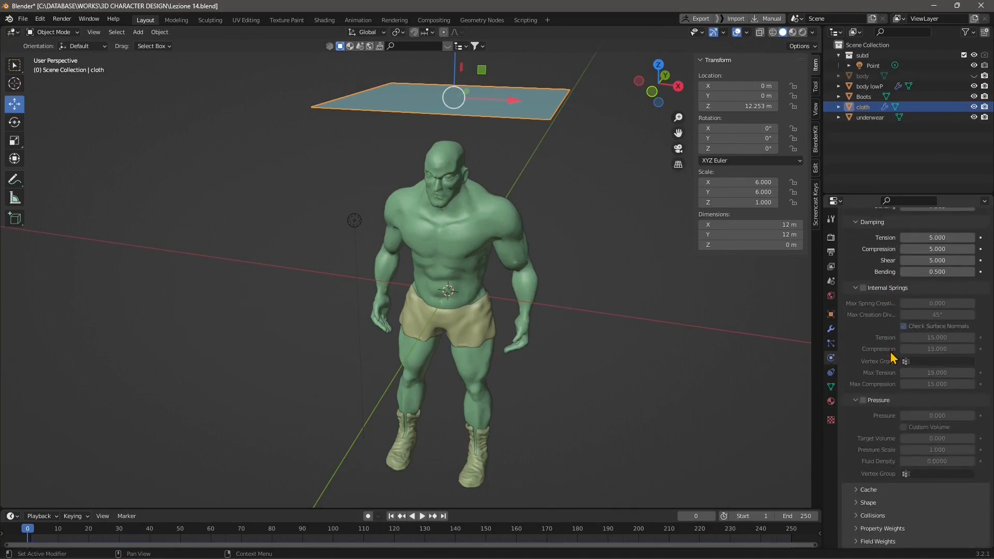
click(877, 490)
scroll(894, 438, down, 7)
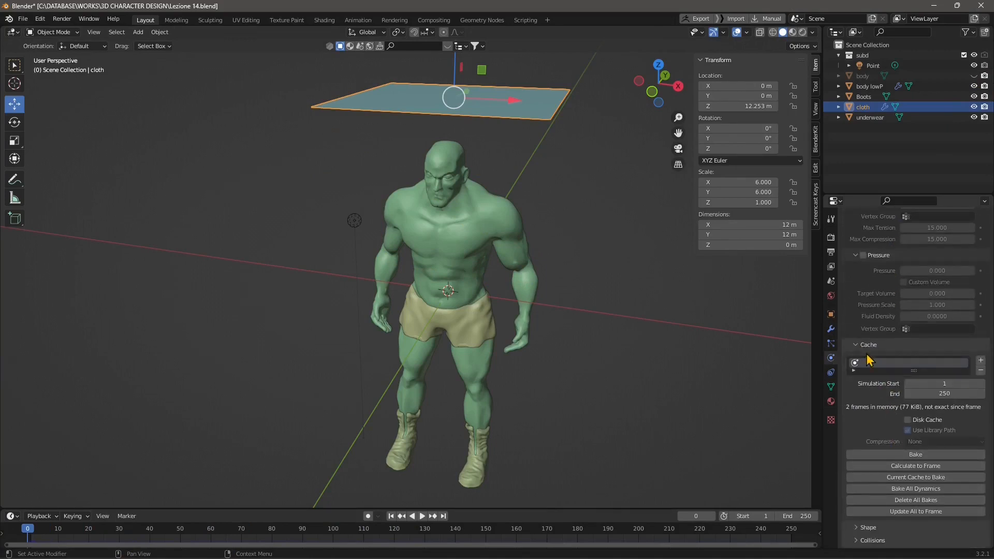
scroll(865, 363, down, 1)
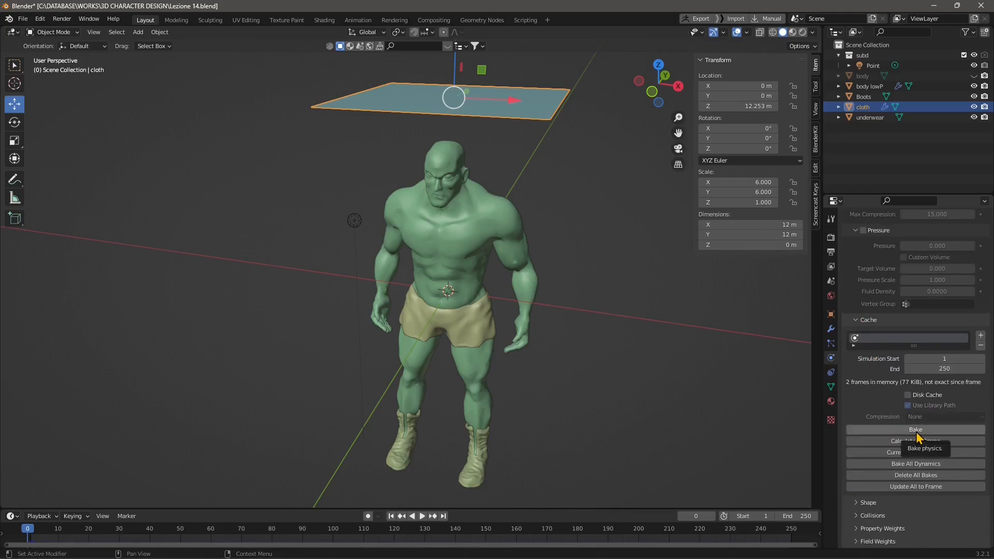
click(872, 503)
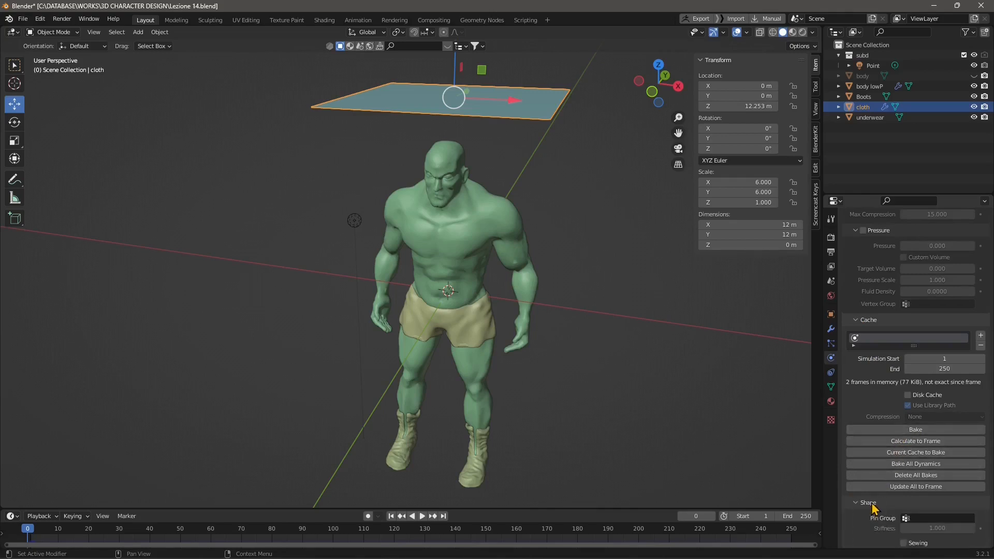
scroll(873, 507, down, 7)
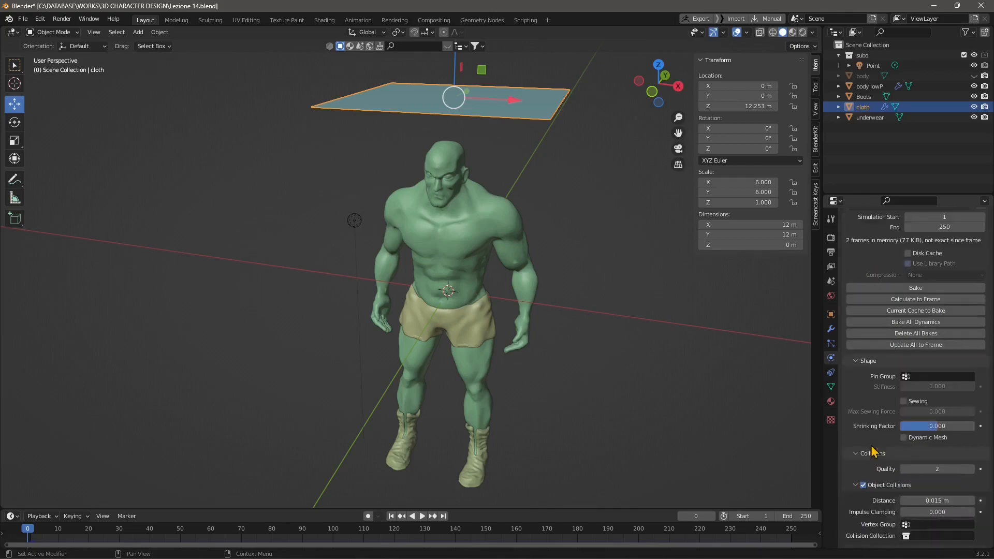
scroll(875, 445, down, 2)
scroll(881, 409, down, 2)
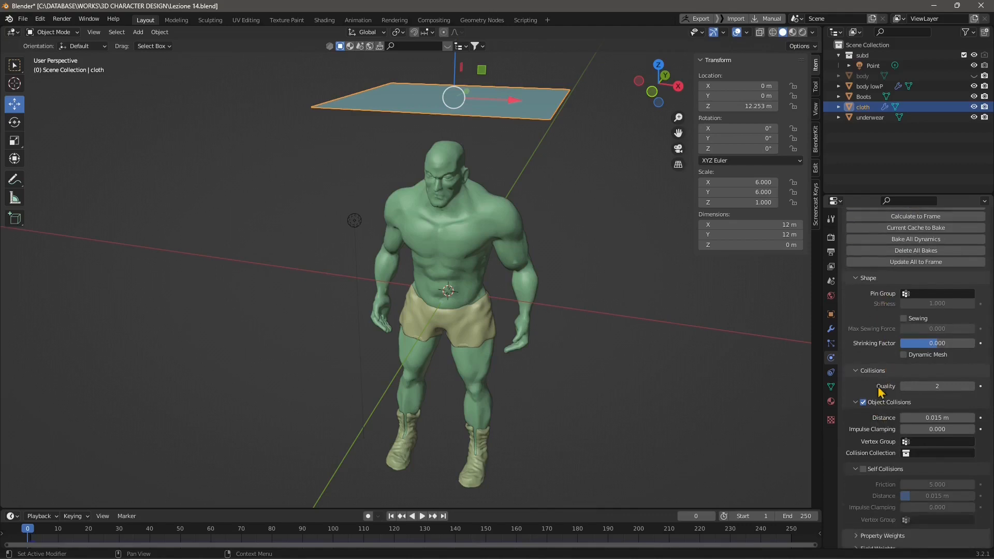
click(941, 386)
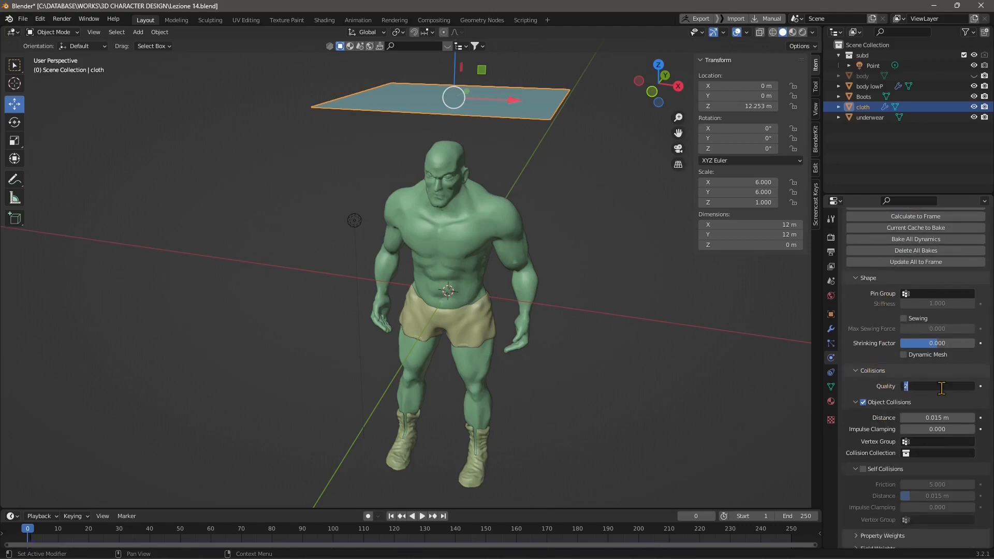
key(Return)
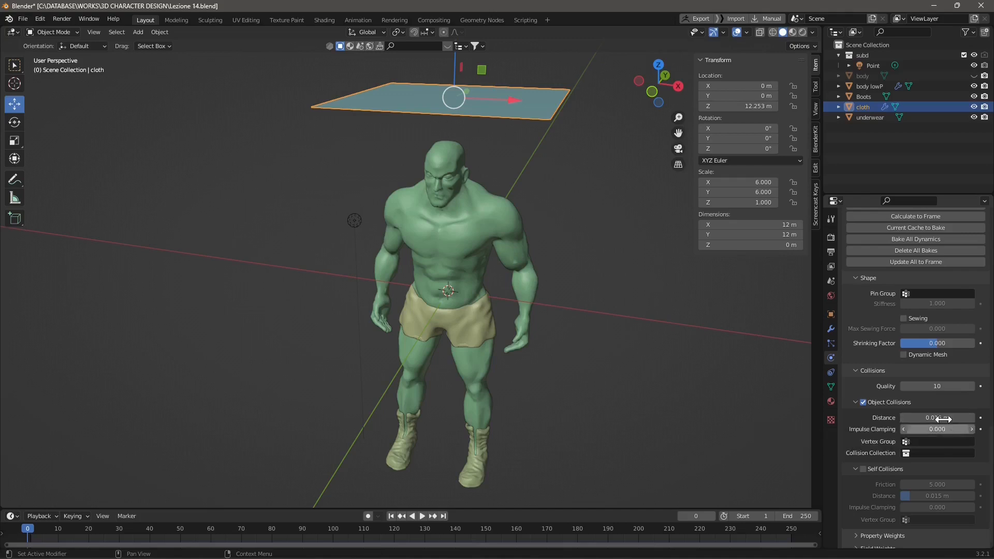
scroll(939, 430, down, 1)
click(863, 461)
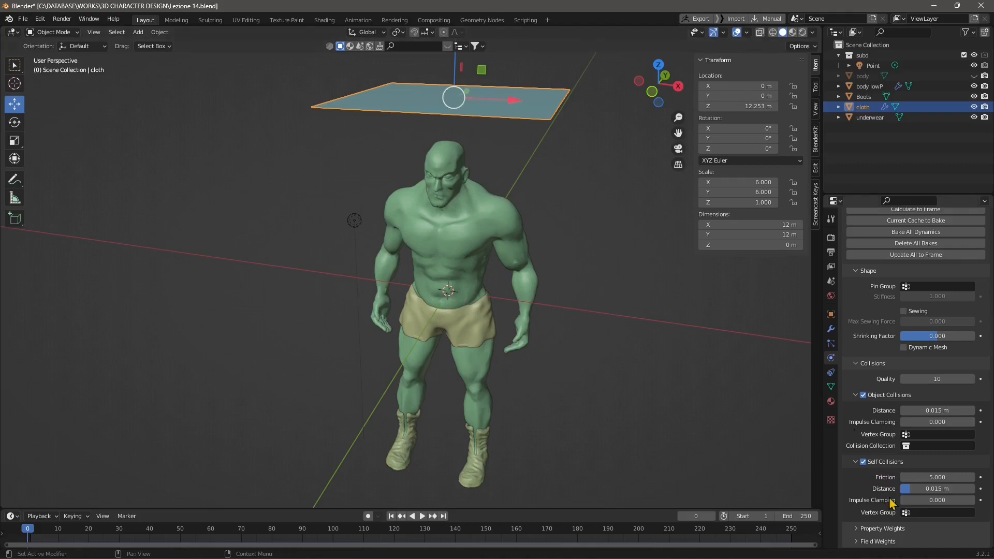
- Set the end frame of the cloth's simulation cache to 100
scroll(921, 515, up, 1)
scroll(921, 515, up, 12)
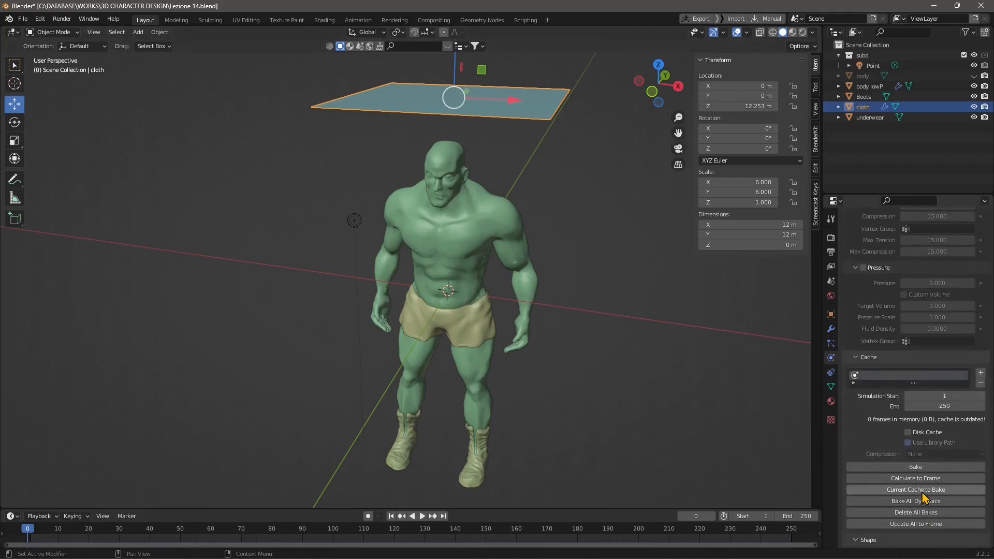
click(946, 406)
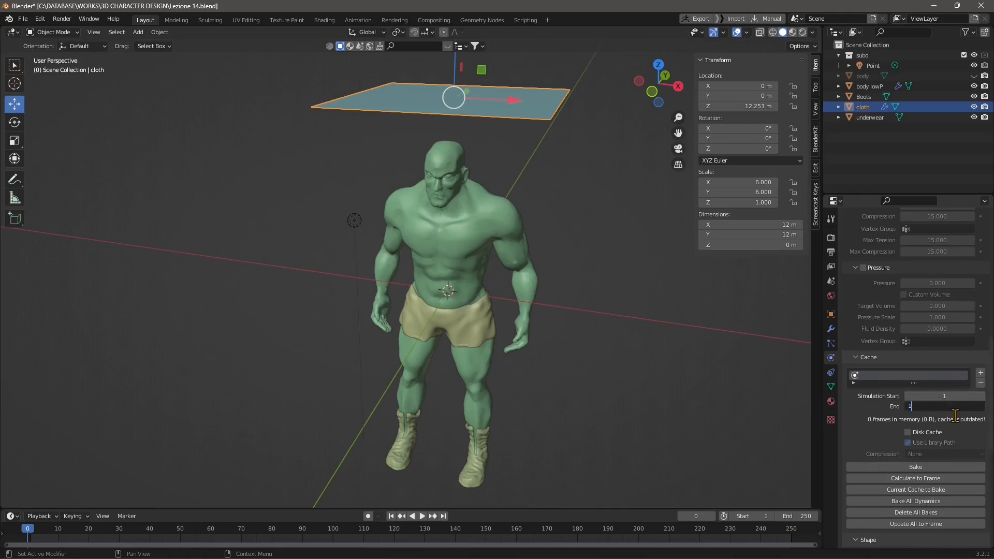
key(Return)
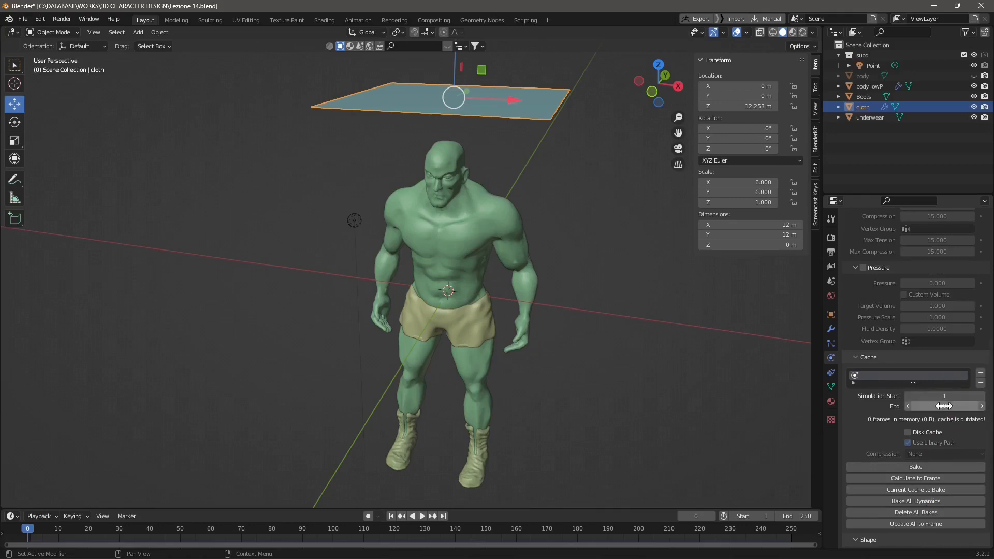
- Change the Quality Steps value of the cloth simulation
scroll(910, 454, up, 8)
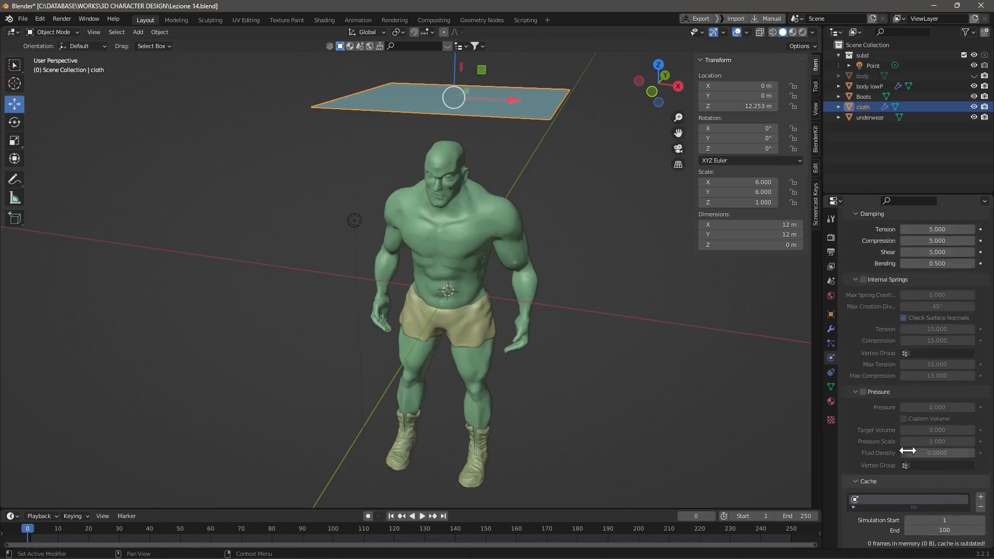
scroll(907, 454, up, 2)
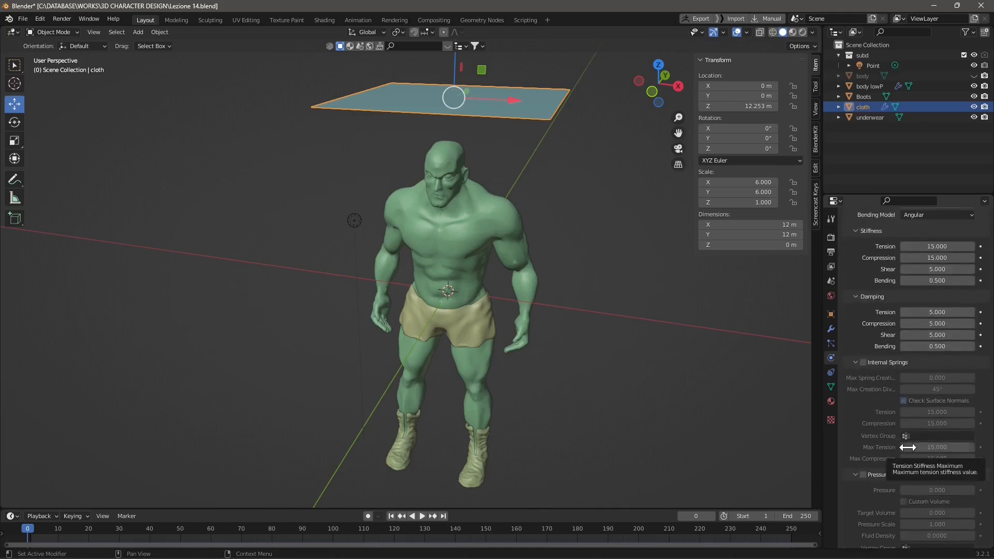
scroll(909, 446, up, 4)
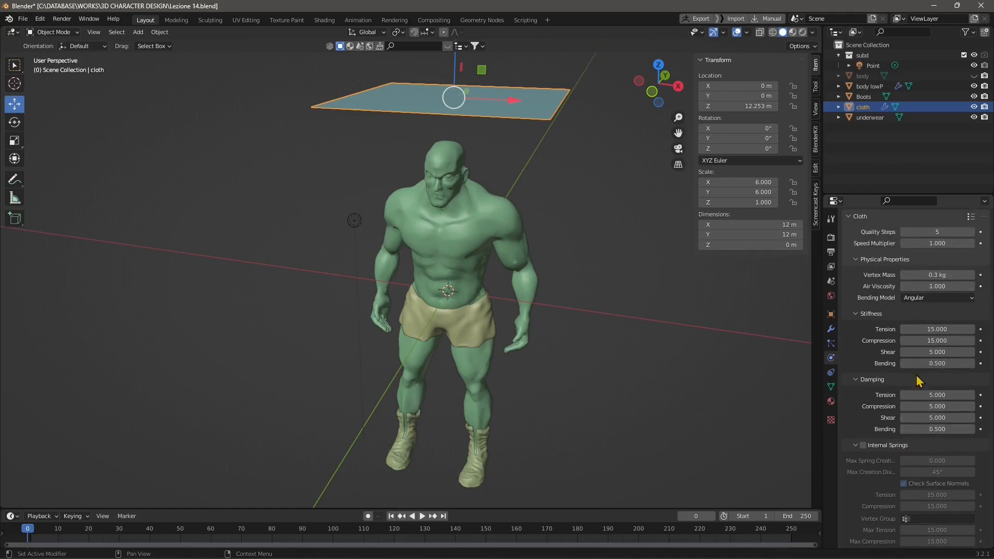
scroll(925, 443, up, 1)
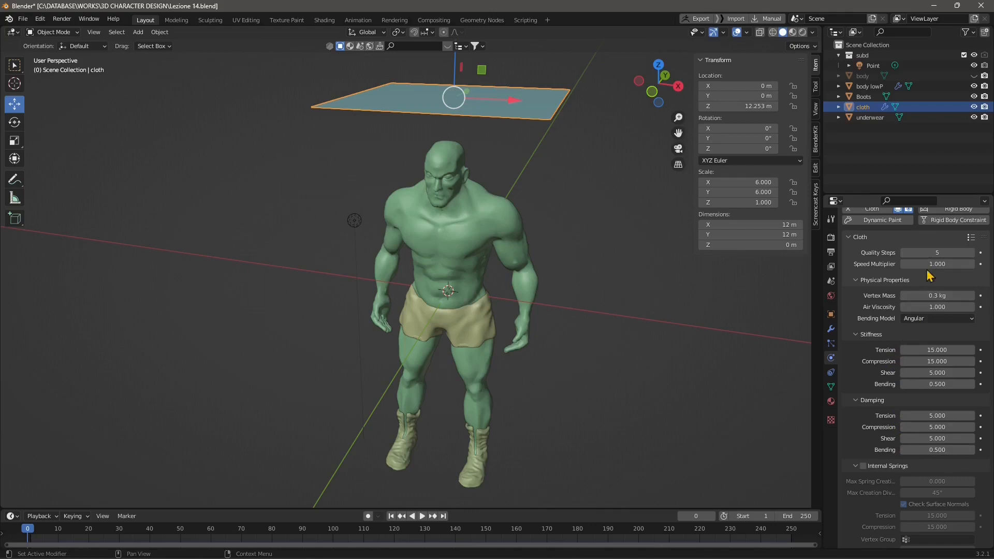
click(931, 254)
key(Return)
- Add a Subdivision Surface modifier to the cloth and set its viewport level to 2
click(830, 328)
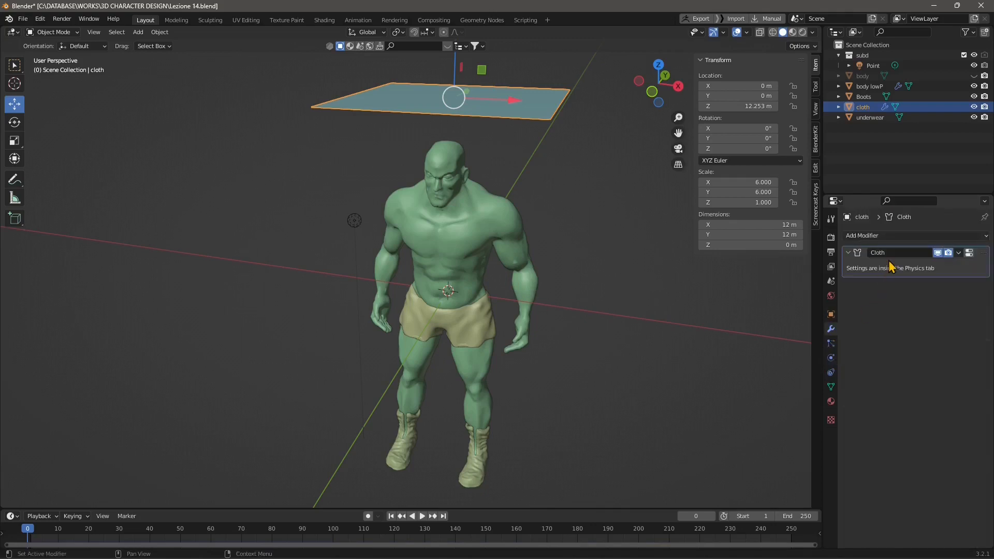
click(902, 237)
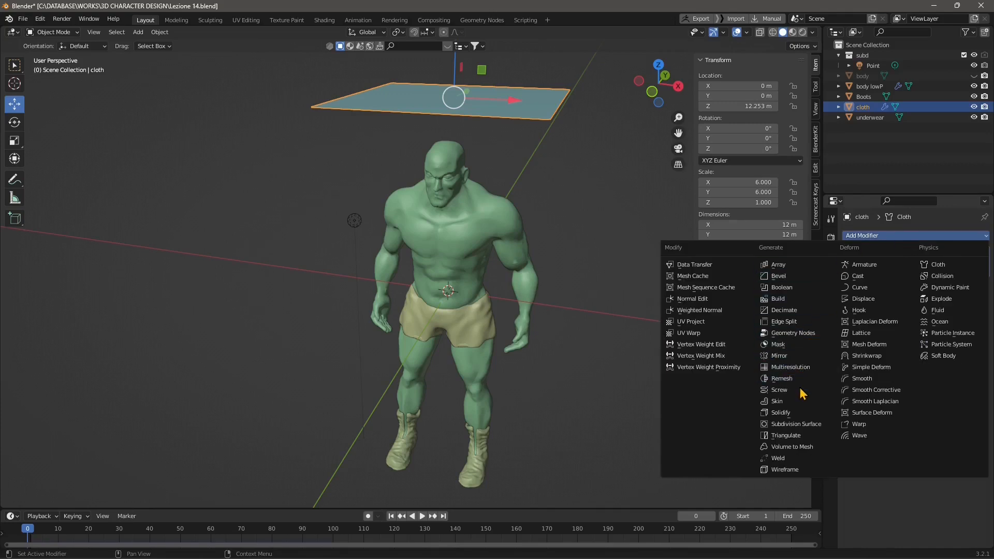
click(796, 425)
middle_drag(543, 234, 490, 169)
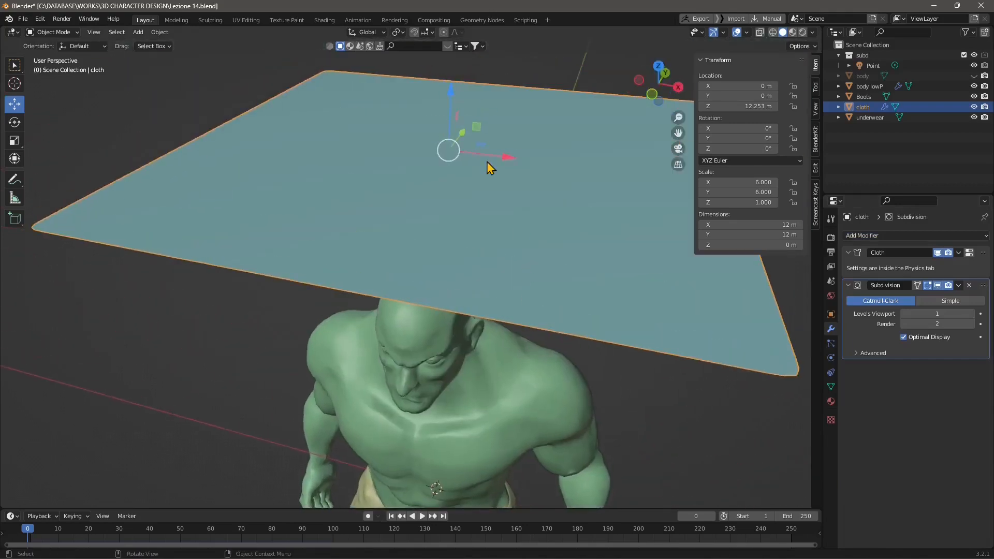
click(970, 313)
scroll(222, 262, down, 6)
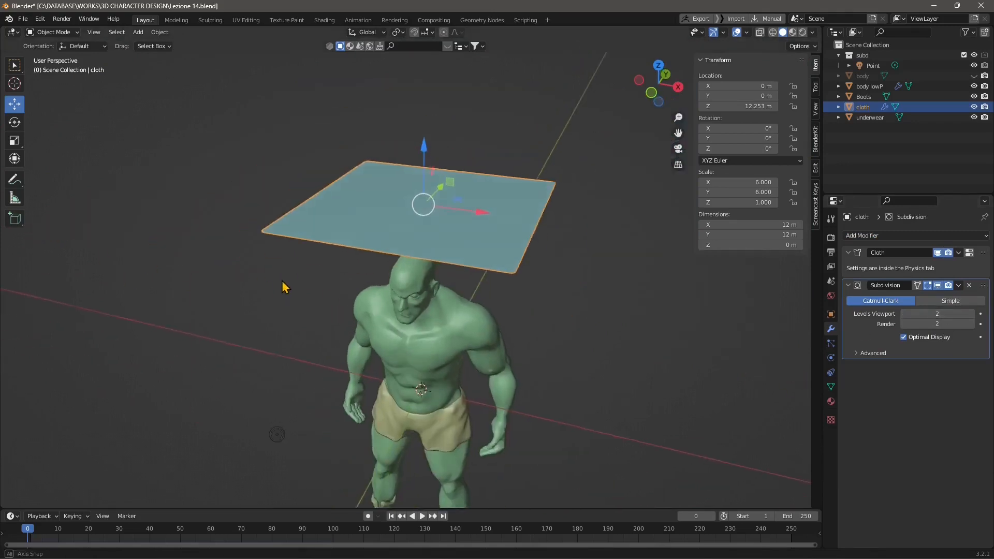
scroll(317, 281, down, 1)
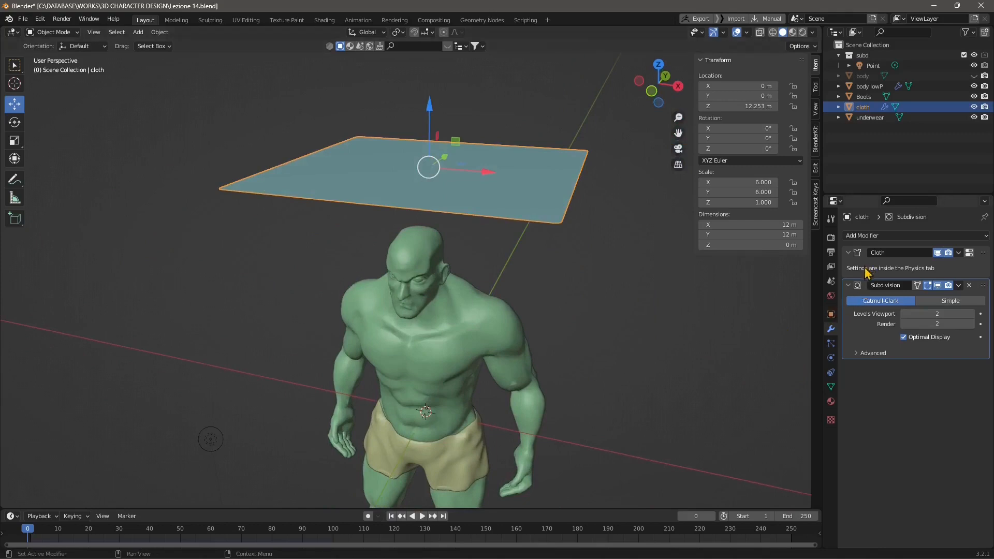
- Place the Subdivision modifier above the Cloth modifier in the stack and collapse both modifiers
drag(983, 285, 984, 254)
click(849, 253)
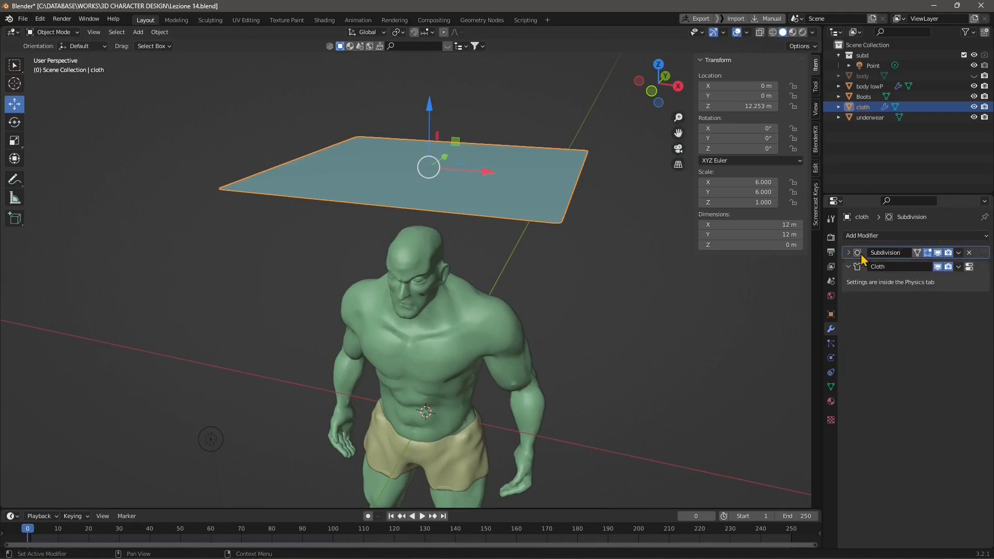
click(850, 267)
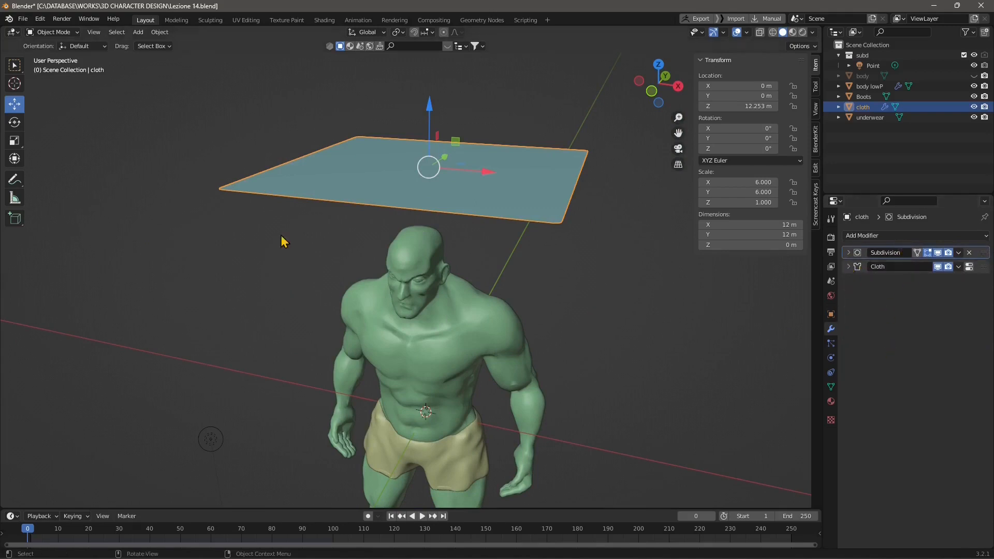
- Run the cloth simulation past frame 100, shading the cloth smooth during playback, and stop it once the cloth is draped
key(space)
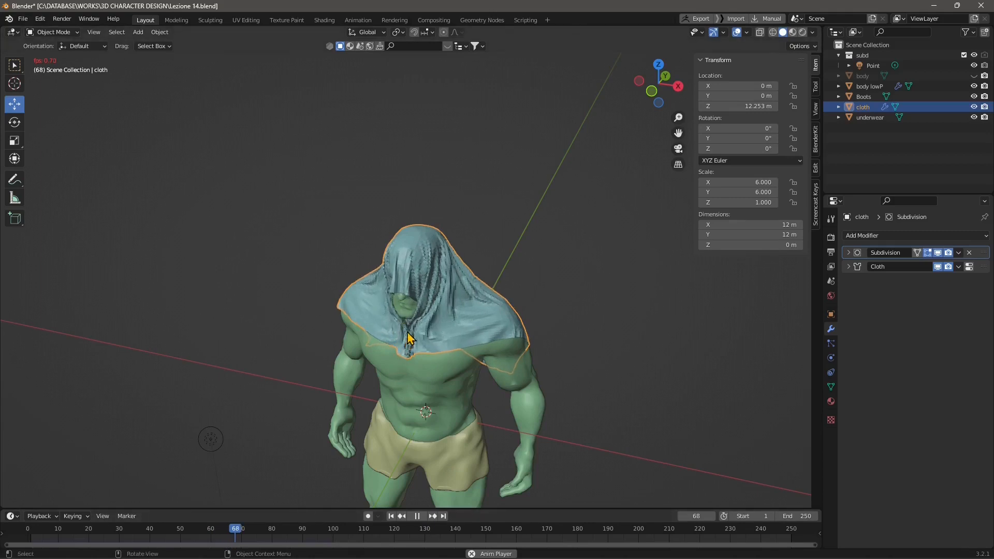
middle_drag(408, 322, 442, 389)
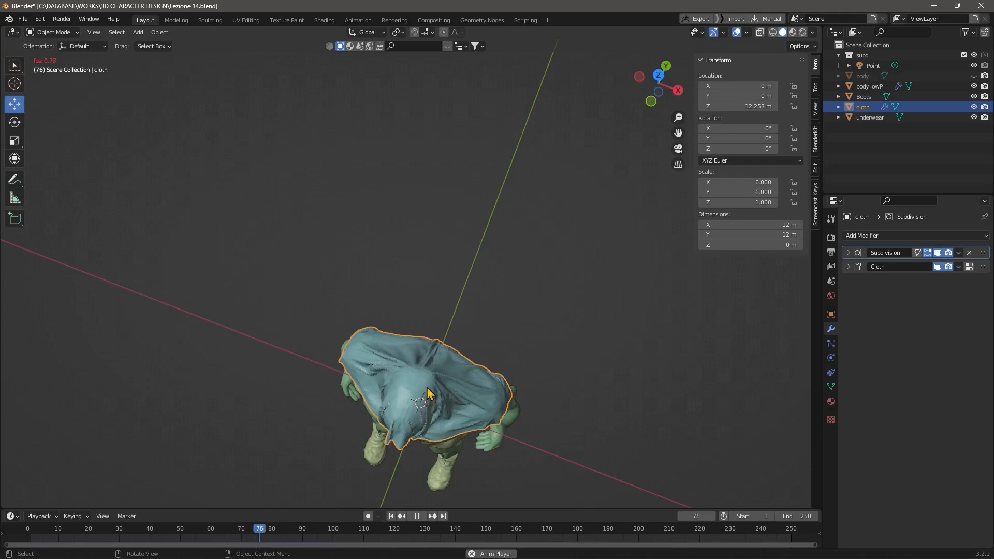
middle_drag(428, 376, 437, 319)
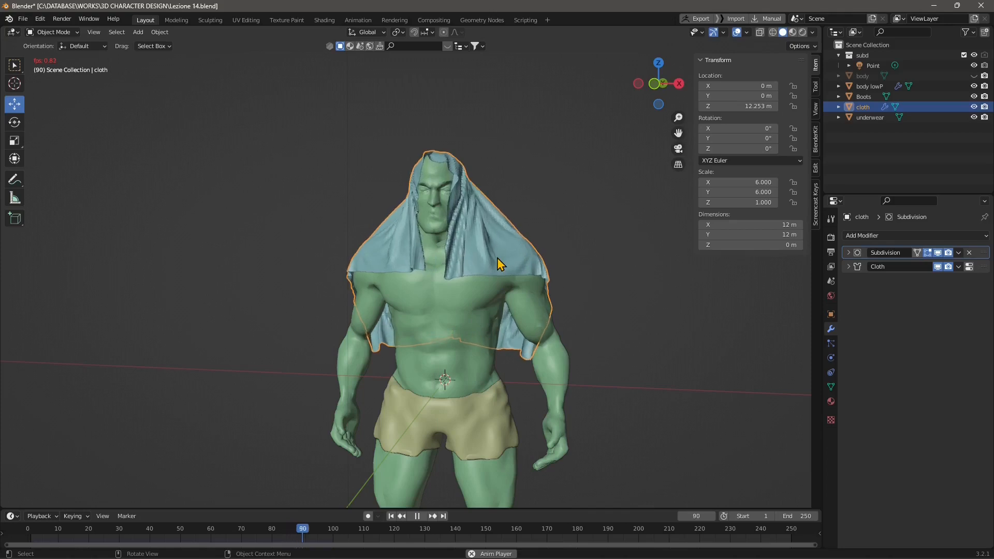
right_click(481, 233)
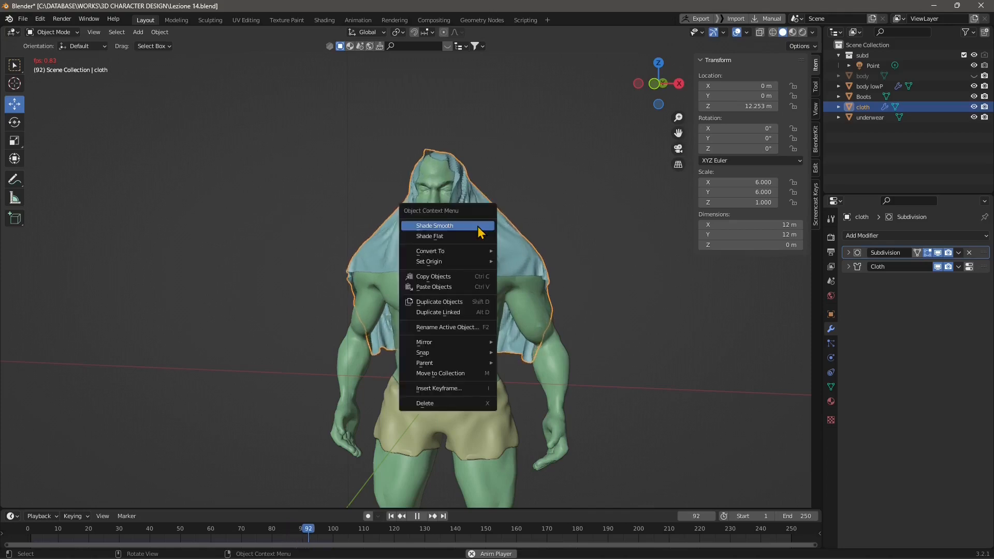
click(438, 227)
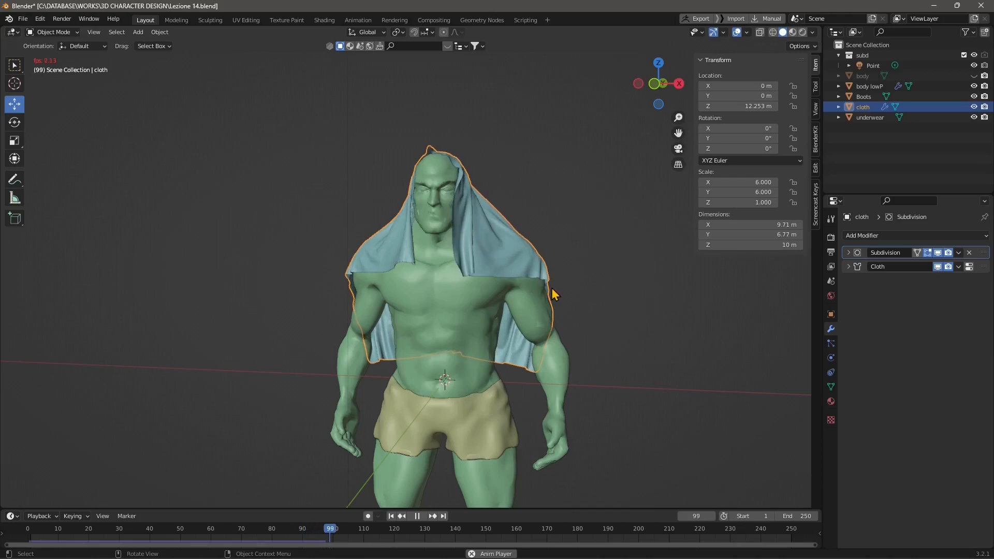
key(space)
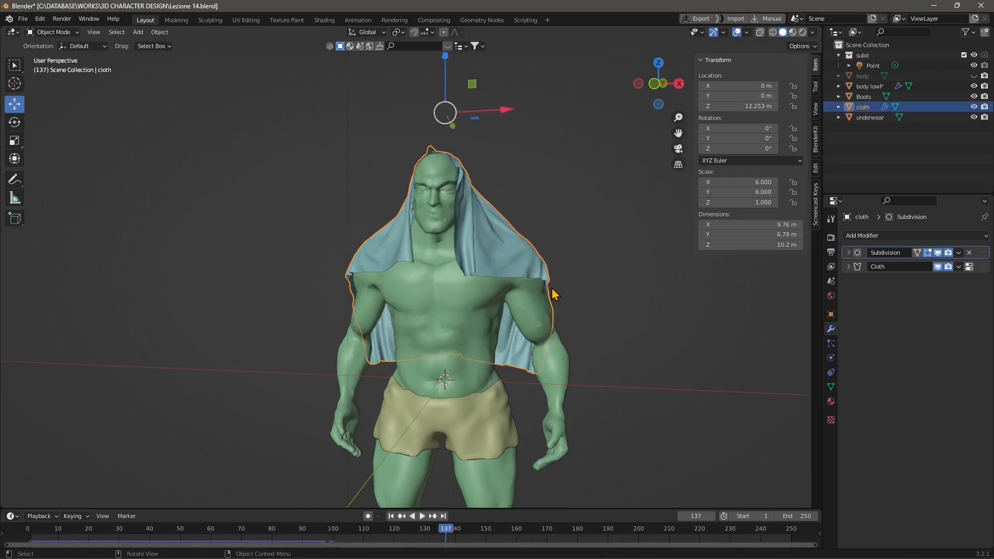
- Inspect the draped cloth from behind and from the front, scrubbing the timeline back to frame 70 to compare the folds
middle_drag(463, 371, 304, 279)
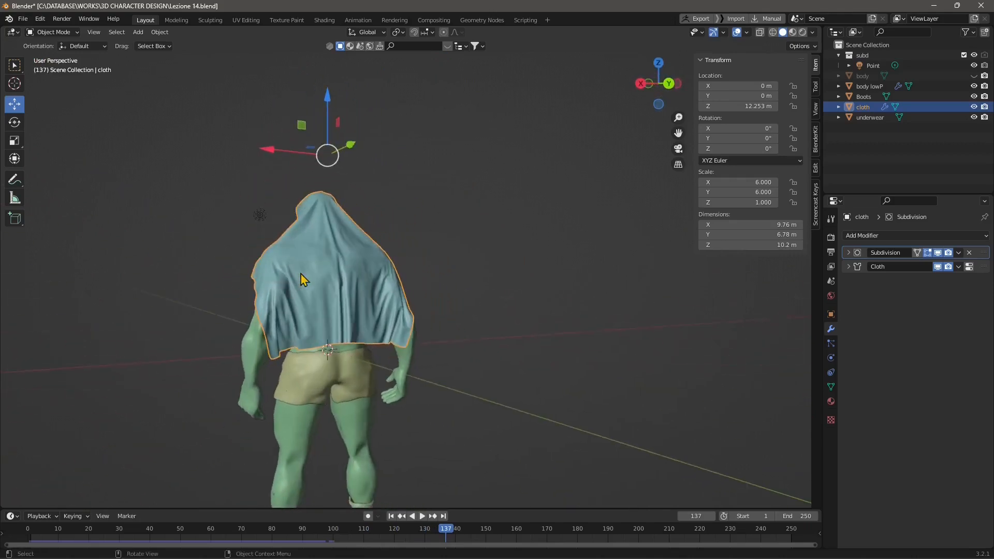
scroll(304, 279, up, 2)
middle_drag(383, 332, 422, 406)
drag(325, 531, 245, 536)
middle_drag(327, 447, 463, 414)
scroll(444, 358, up, 1)
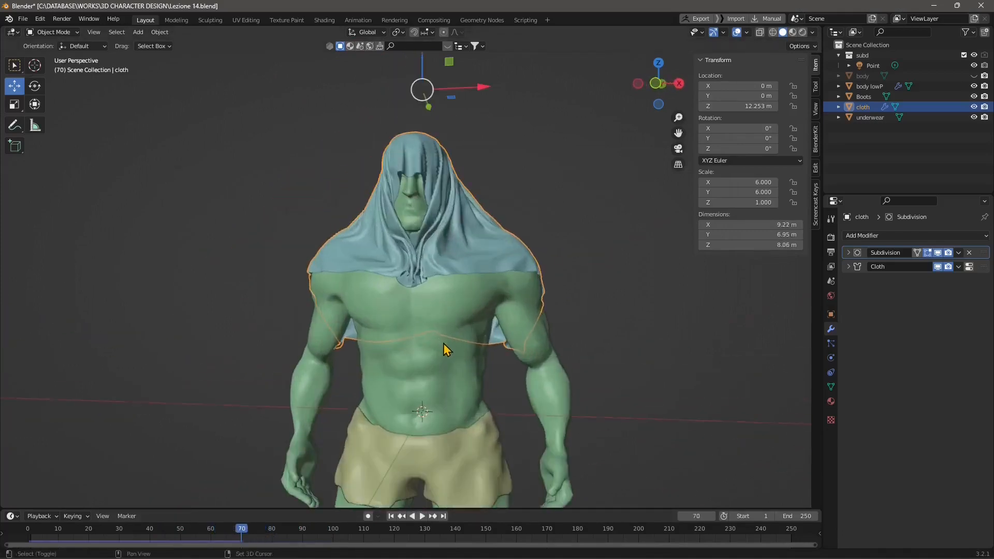
shift+middle_drag(440, 343, 448, 411)
middle_drag(449, 412, 444, 395)
scroll(443, 394, up, 1)
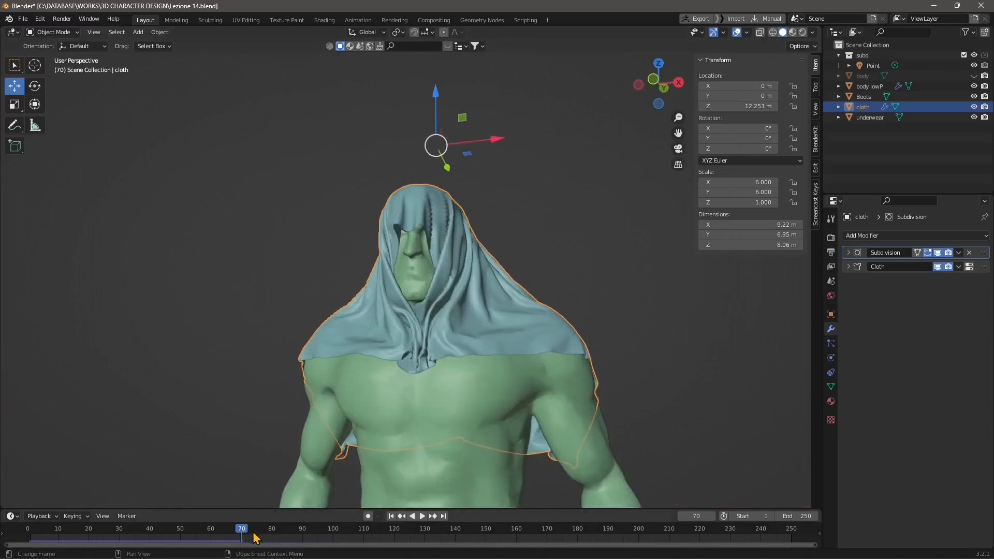
- Advance the simulation to frame 87 and check the hood-like drape around the head from the side
drag(243, 531, 250, 535)
key(space)
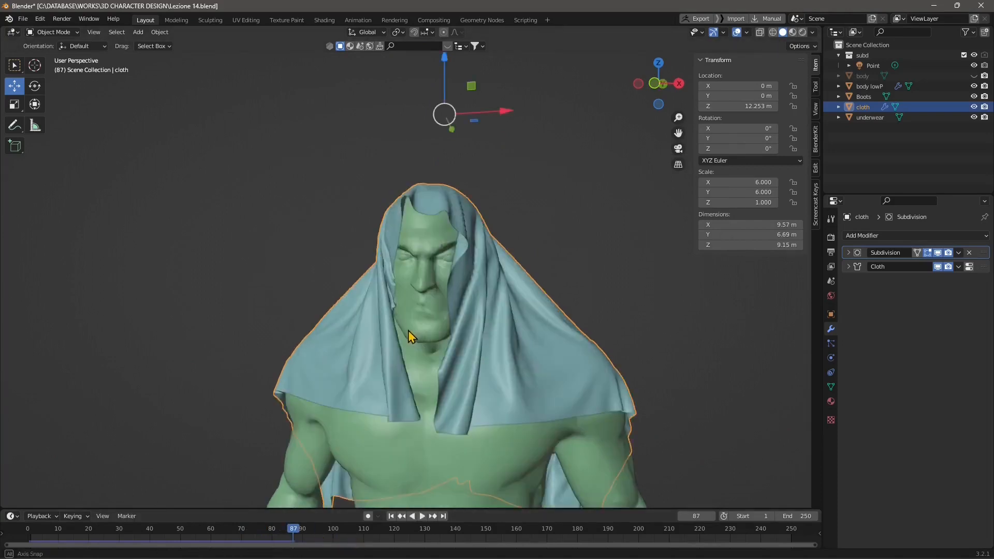
middle_drag(408, 330, 445, 331)
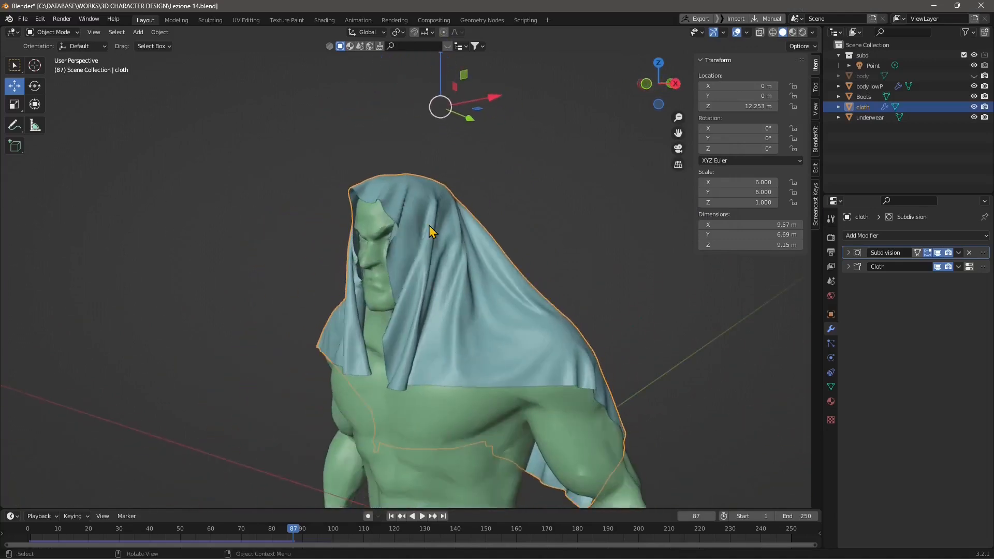
- Open the object conversion options for the draped cloth at frame 87
right_click(428, 224)
mouse_move(429, 224)
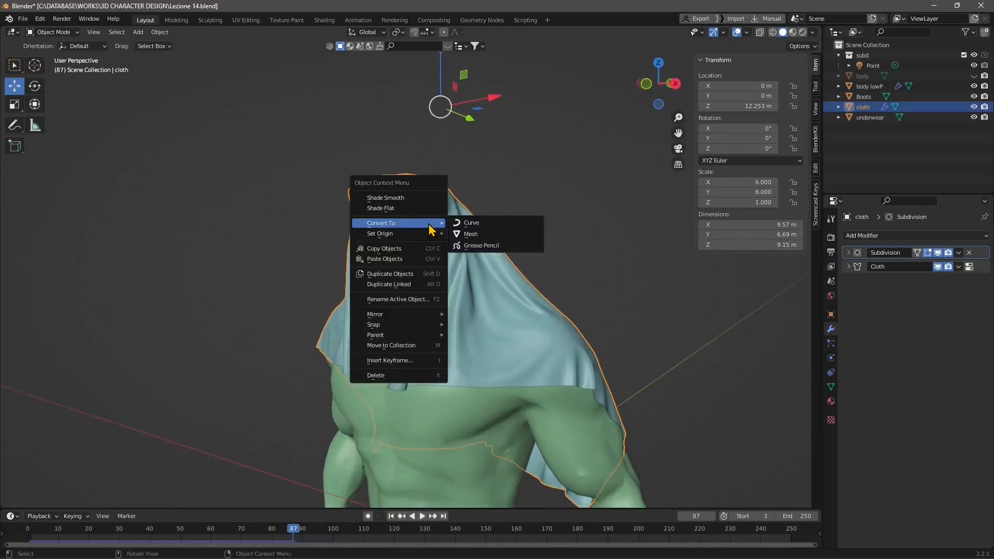